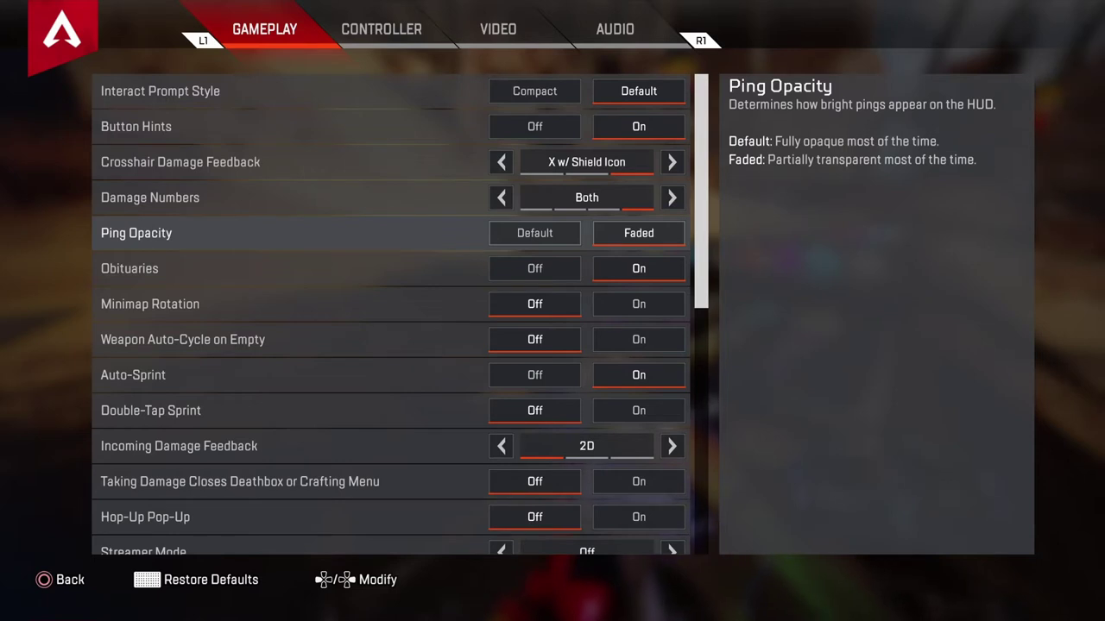
Review the Obituaries, Minimap Rotation, Weapon Auto-Cycle on Empty and Auto-Sprint options without changing them.
key(Down)
key(Down)
key(Up)
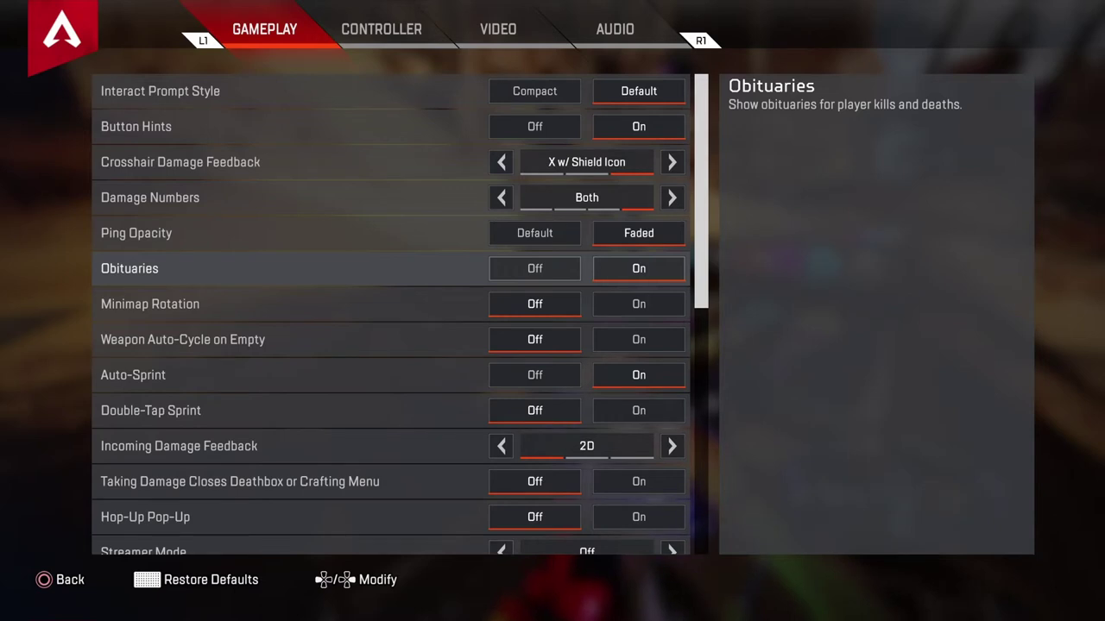
key(Down)
key(Down)
key(Up)
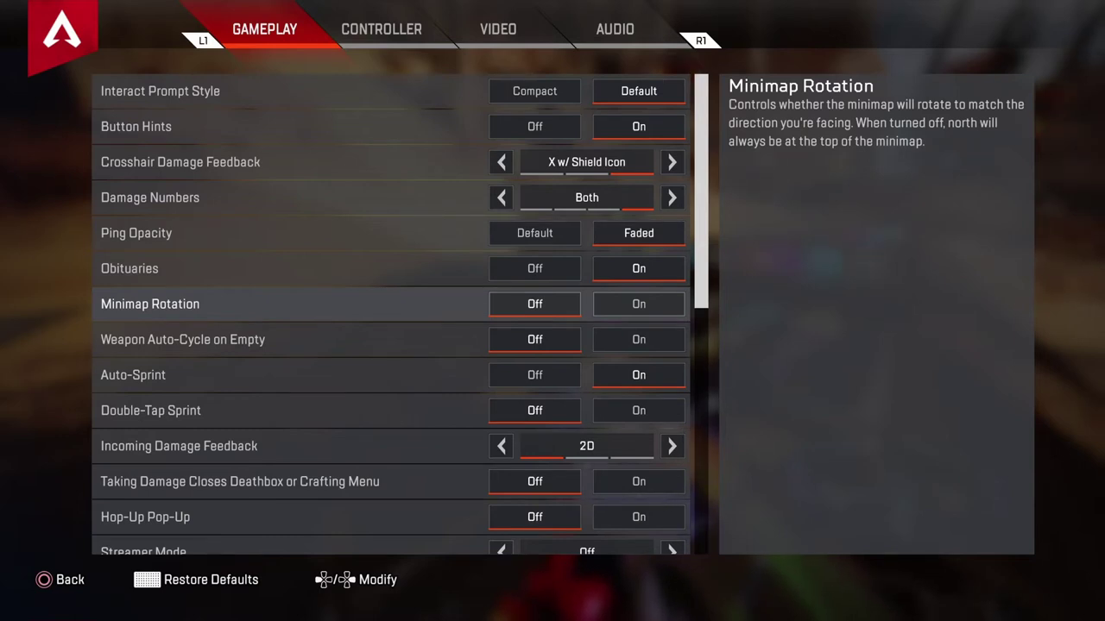
key(Down)
key(Down)
key(Up)
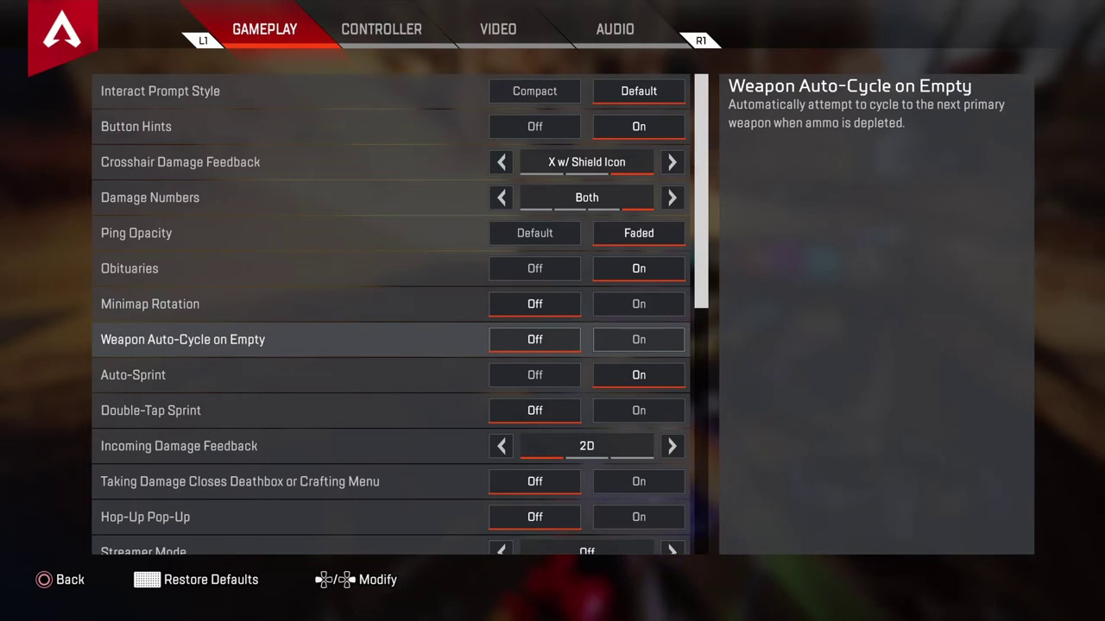
key(Down)
key(Down)
key(Up)
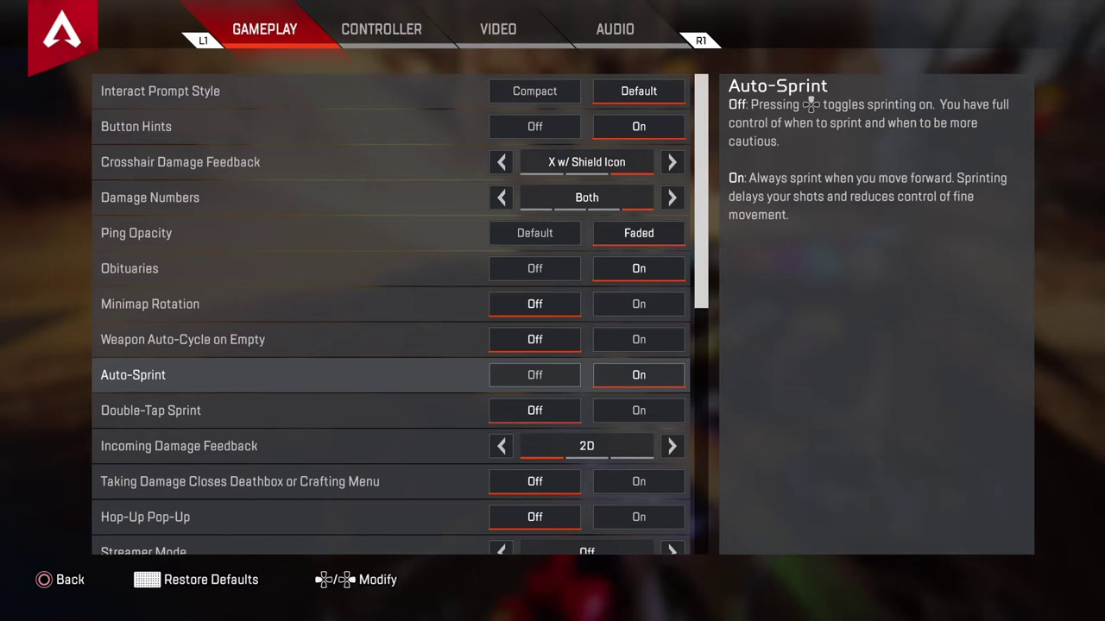
Turn Double-Tap Sprint On.
key(Down)
key(Down)
key(Up)
key(Up)
key(Down)
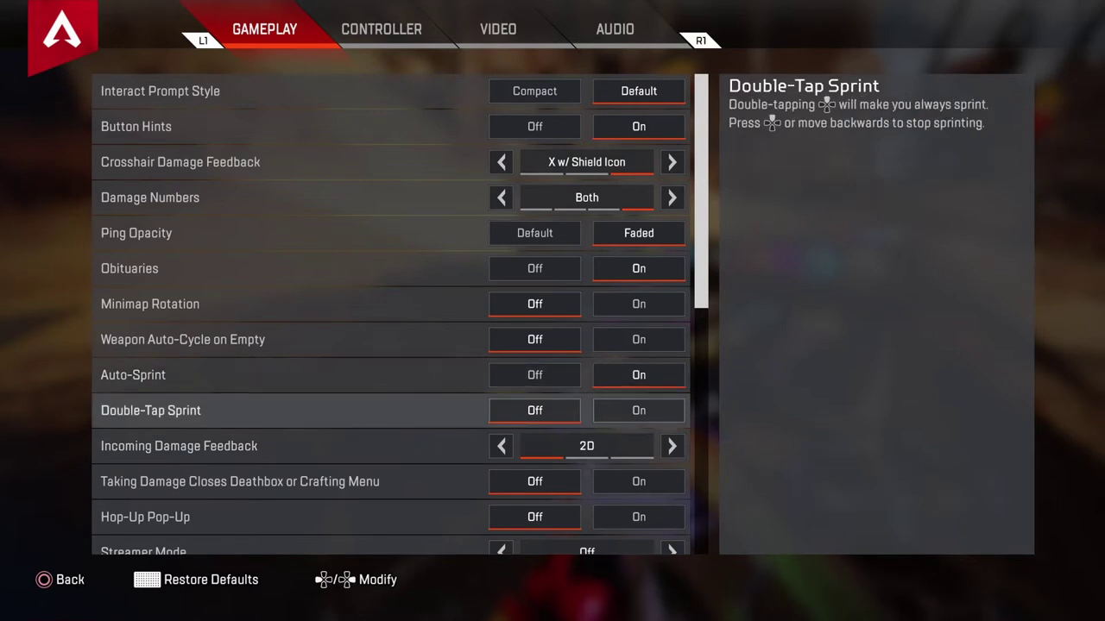
key(Right)
Exit the settings and sprint across the firing range sand toward the weapon racks.
key(Escape)
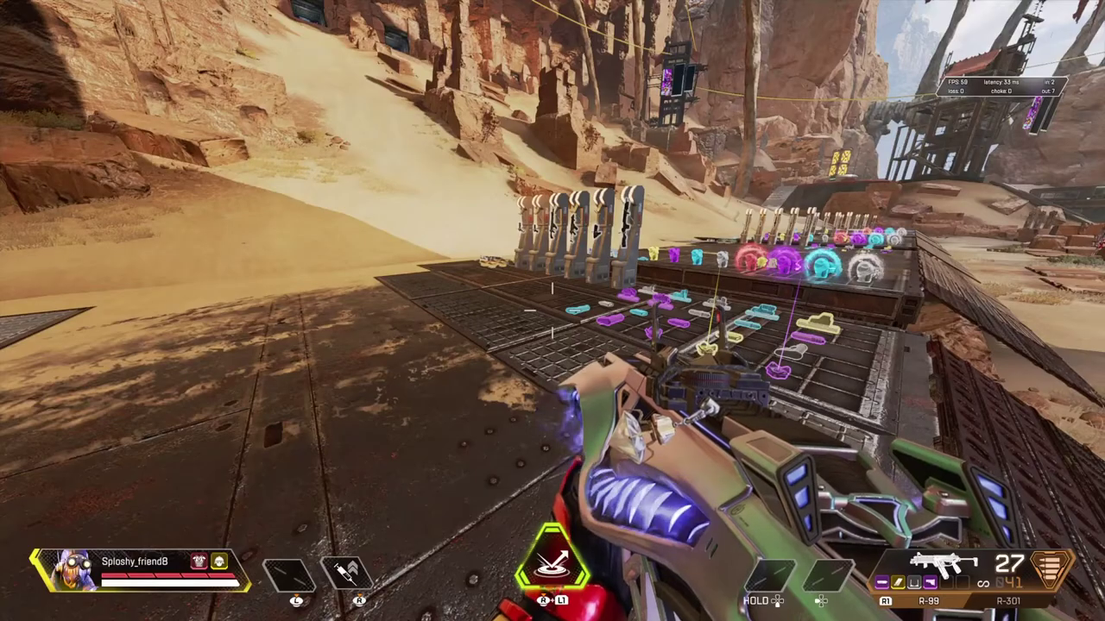
key(w)
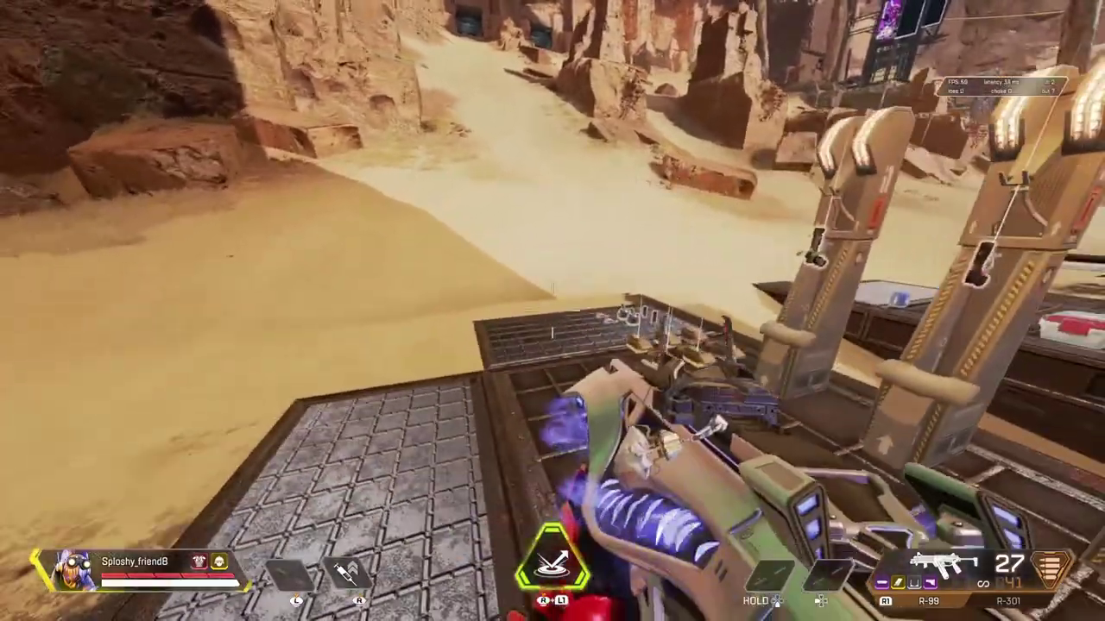
key(w)
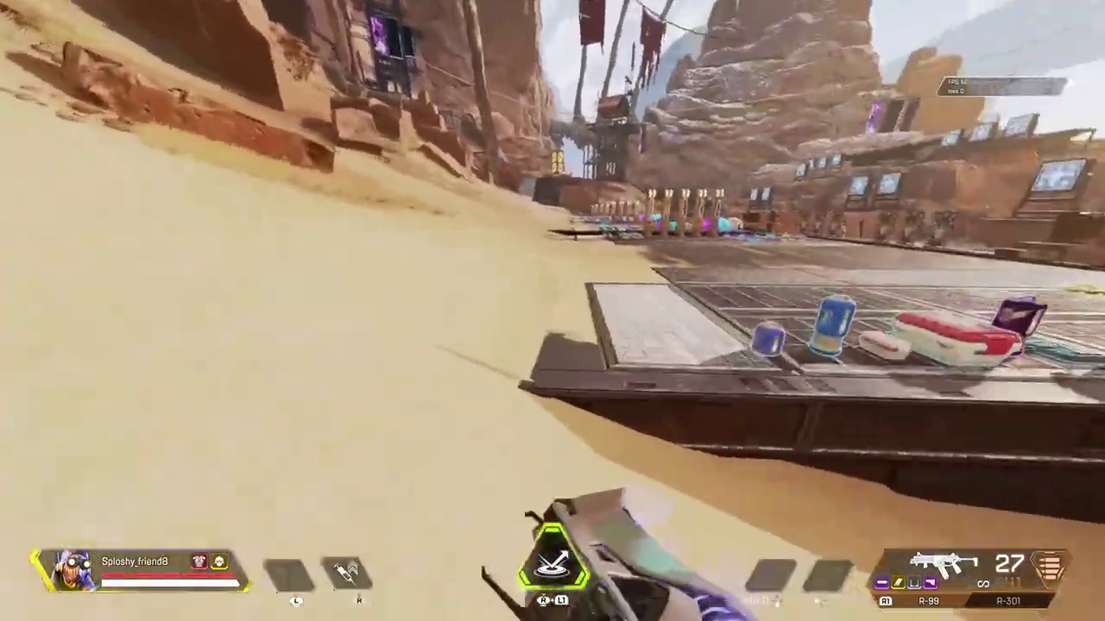
key(w)
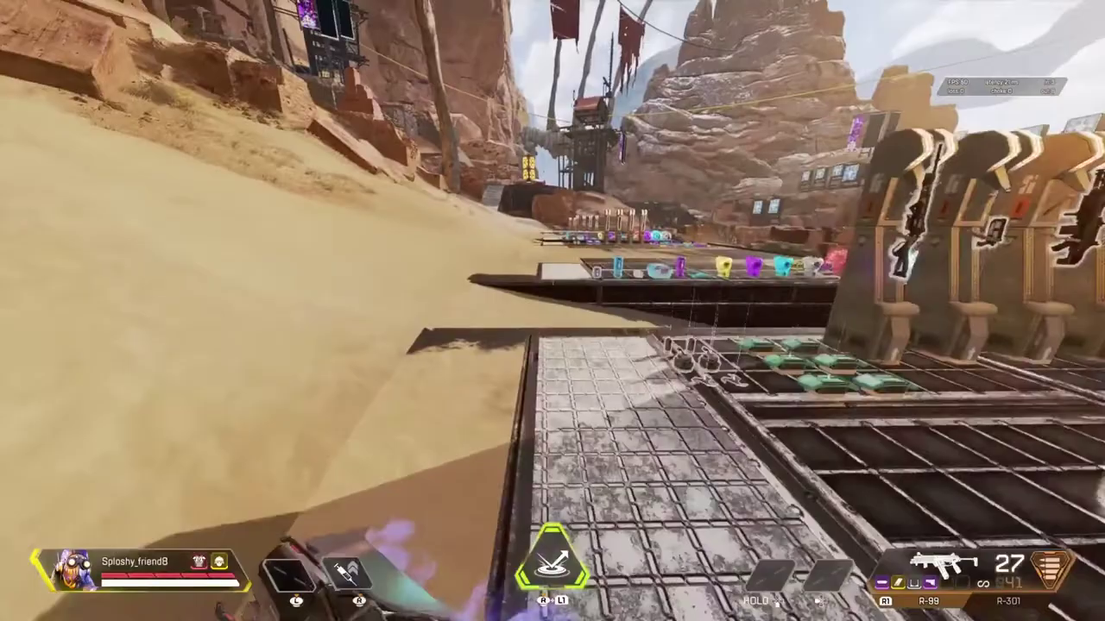
key(w)
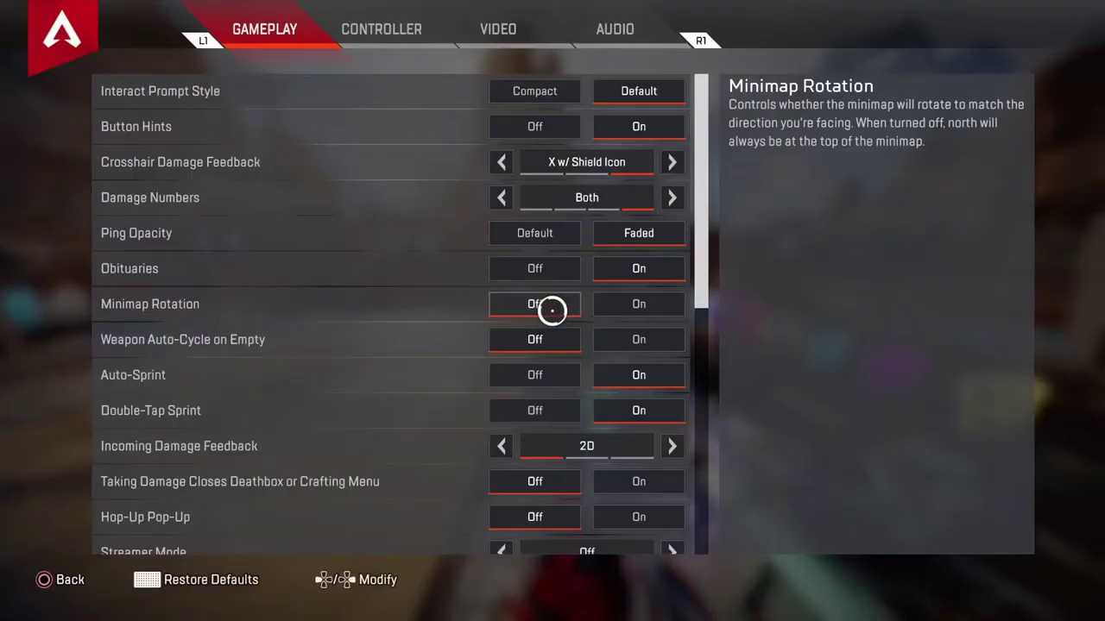
Set Double-Tap Sprint back to Off and preview Incoming Damage Feedback indicators, leaving it on 2D.
click(509, 404)
key(Down)
key(Down)
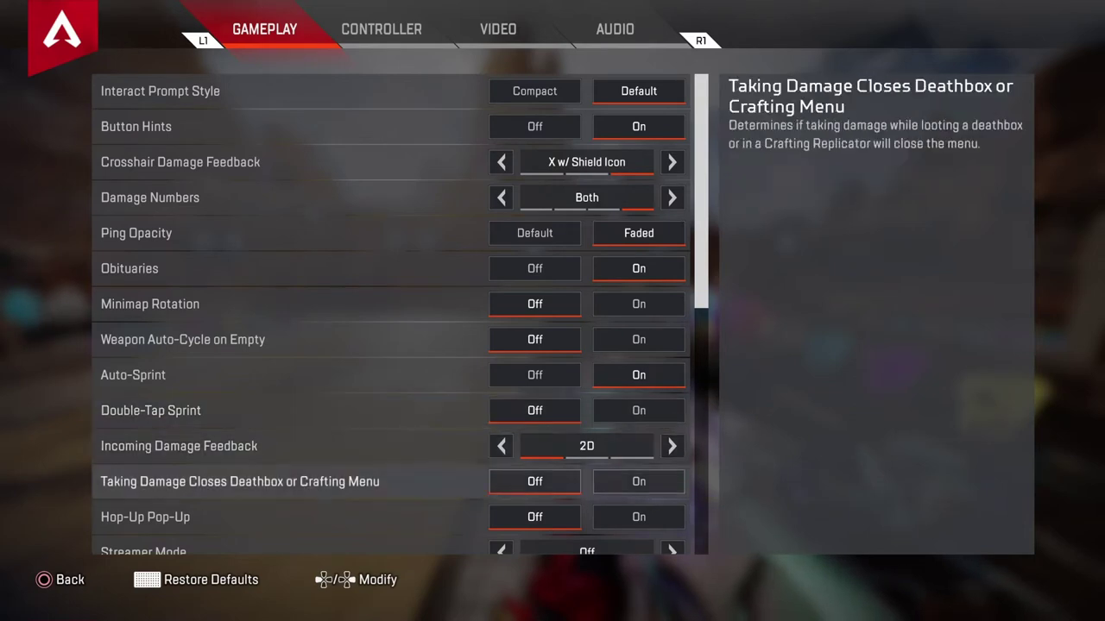
key(Up)
key(Down)
key(Down)
key(Down)
key(Up)
key(Up)
key(Up)
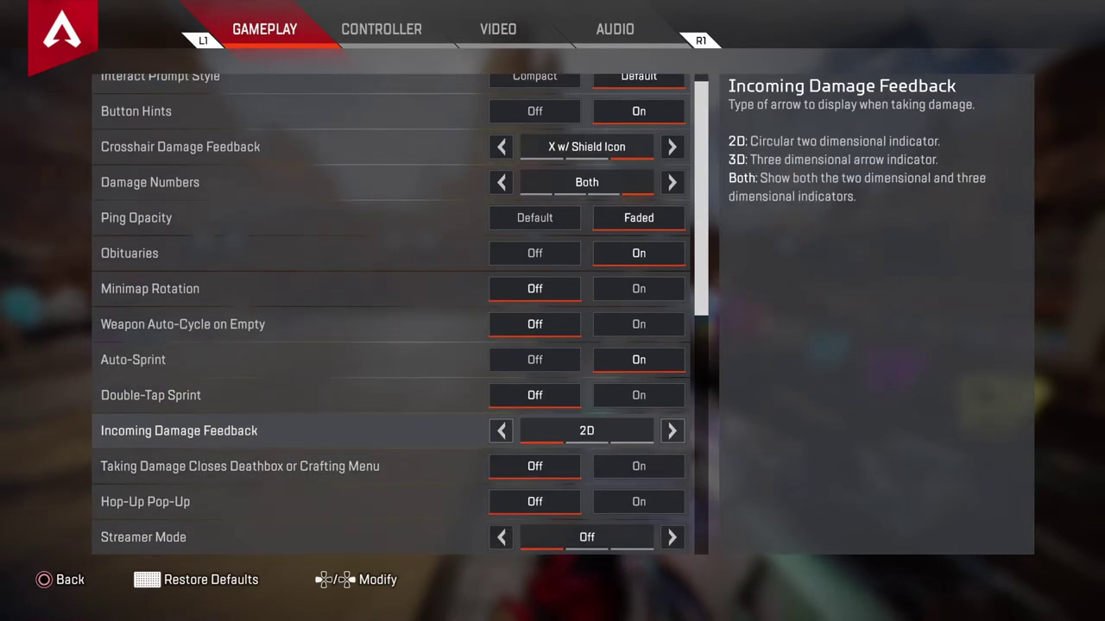
key(Left)
key(Left)
key(Right)
key(Right)
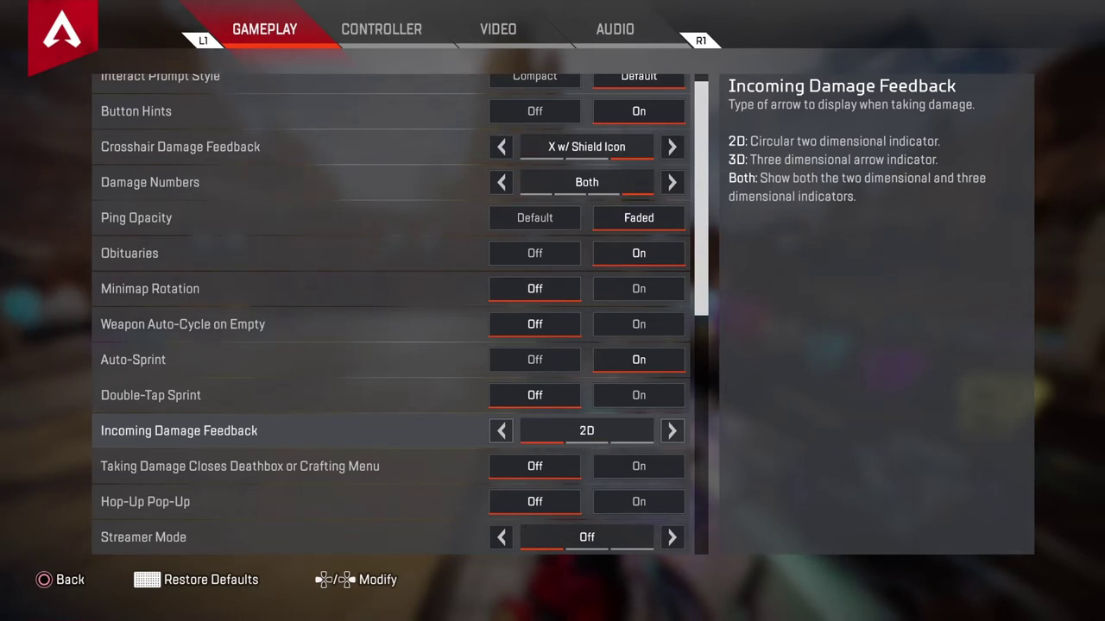
Look over Taking Damage Closes Deathbox, Hop-Up Pop-Up and Streamer Mode, leaving them Off.
key(Down)
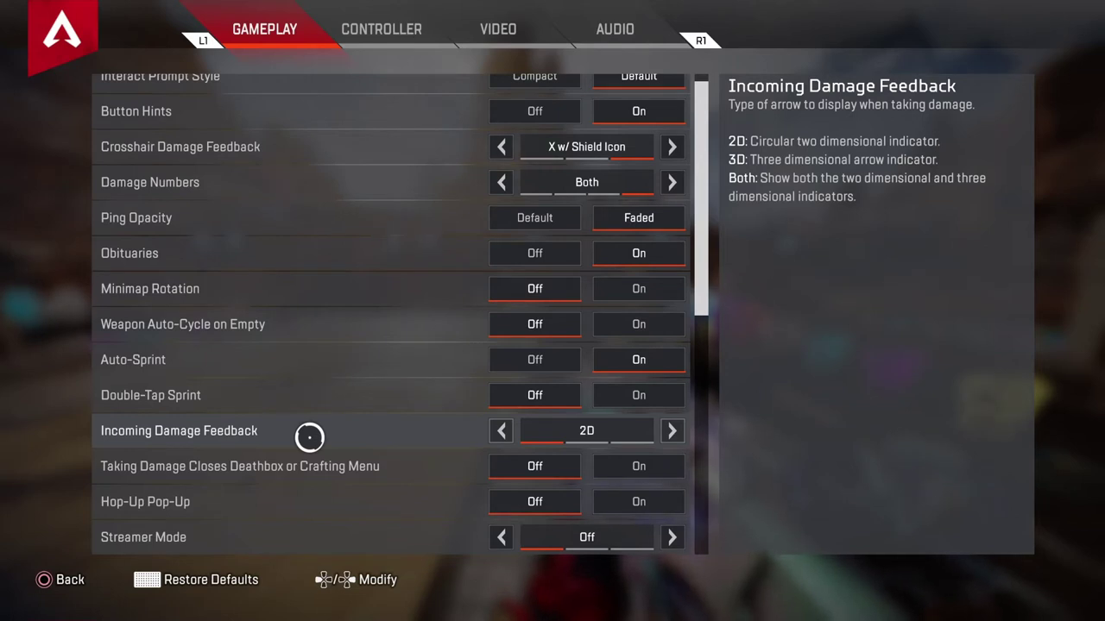
key(Down)
key(Down)
key(Up)
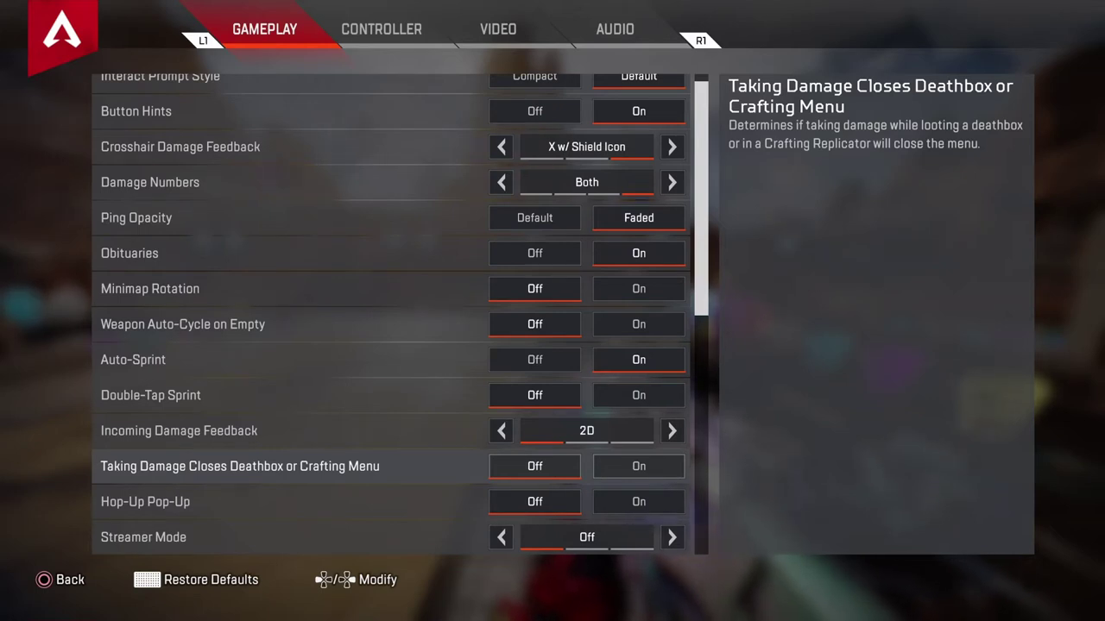
key(Down)
key(Down)
key(Up)
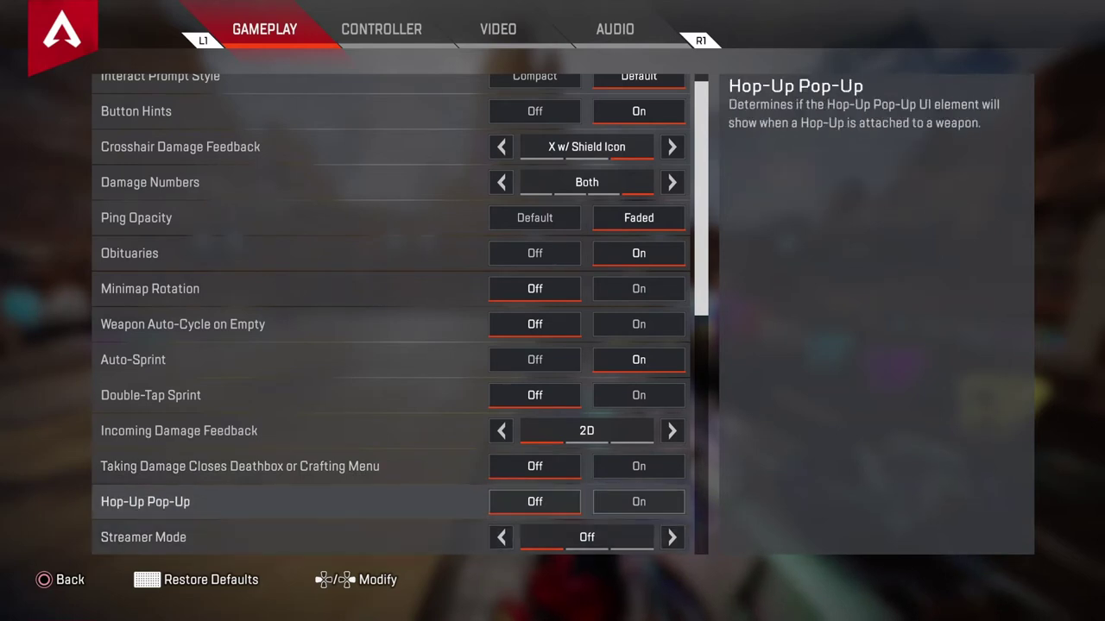
key(Down)
key(Up)
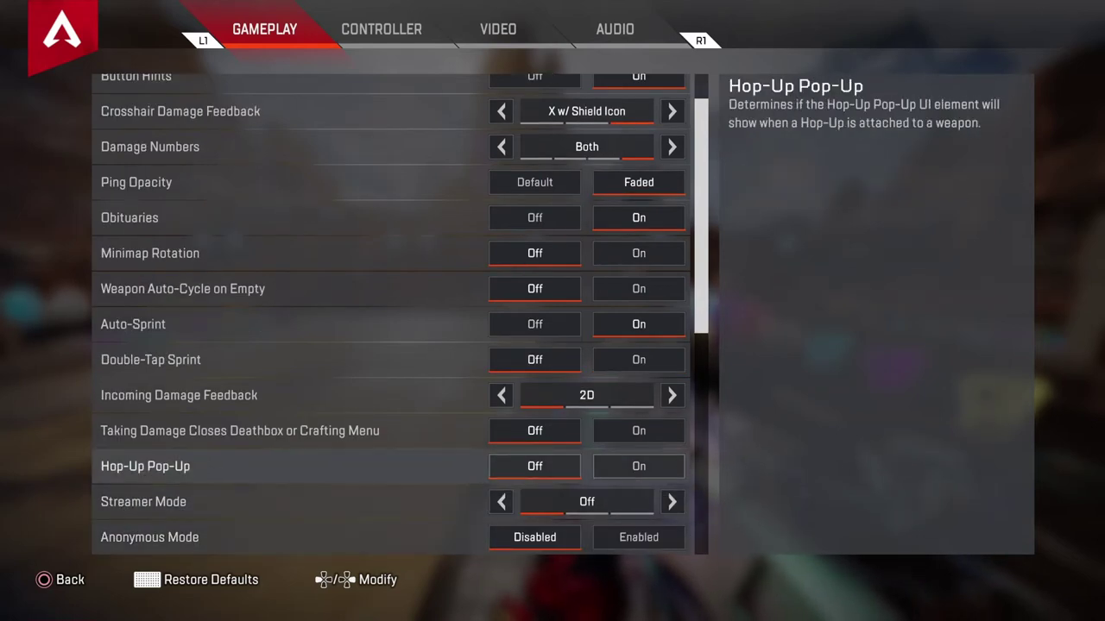
key(Up)
key(Up)
key(Down)
key(Down)
key(Down)
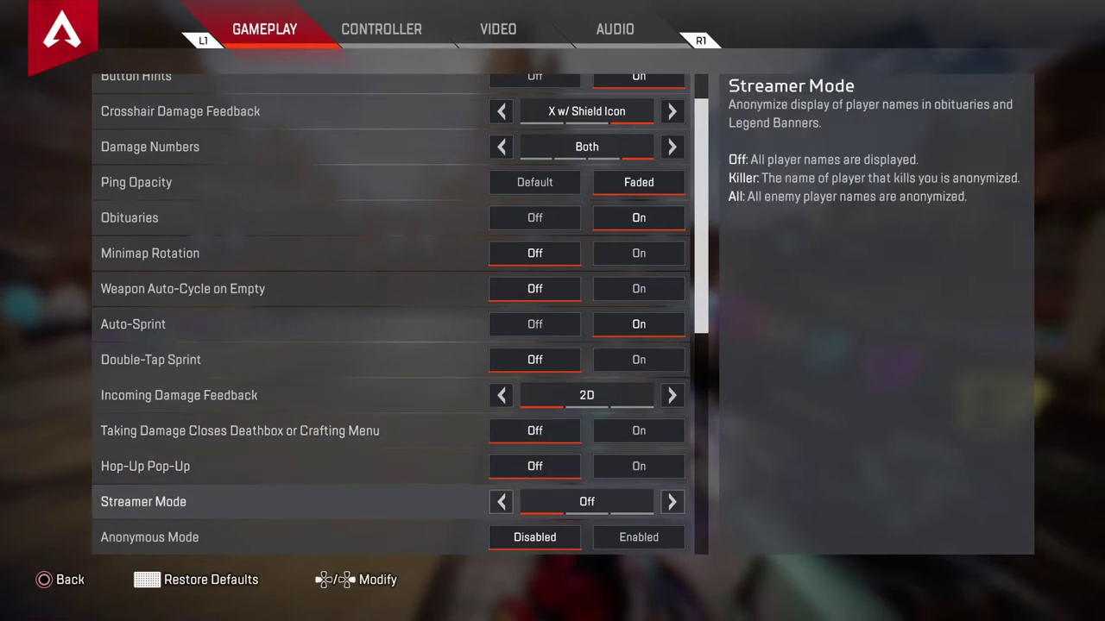
key(Up)
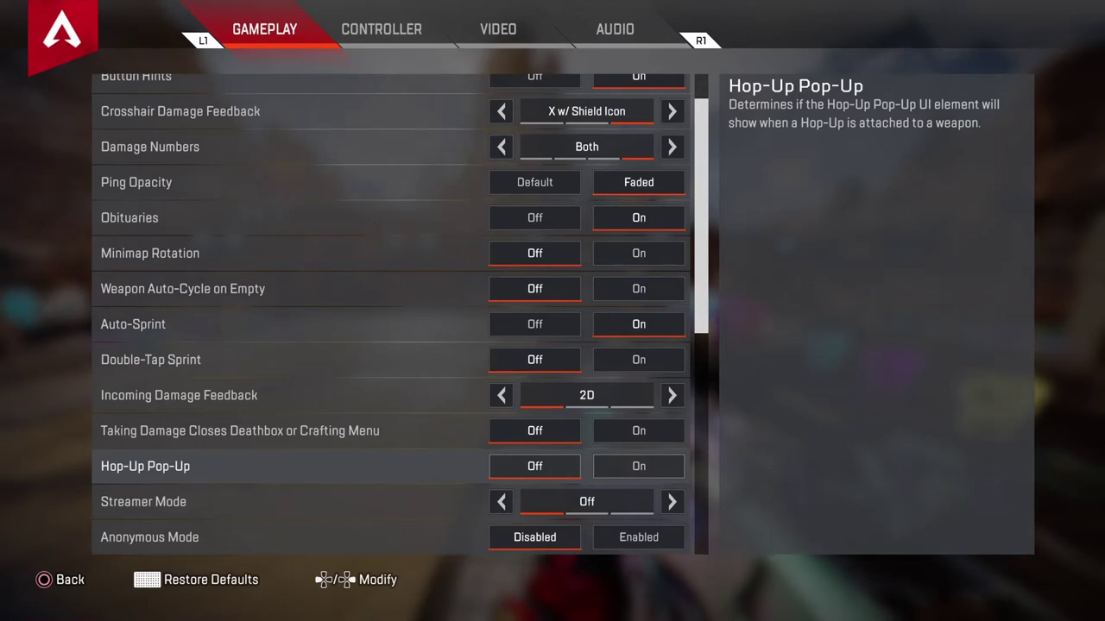
key(Down)
key(Down)
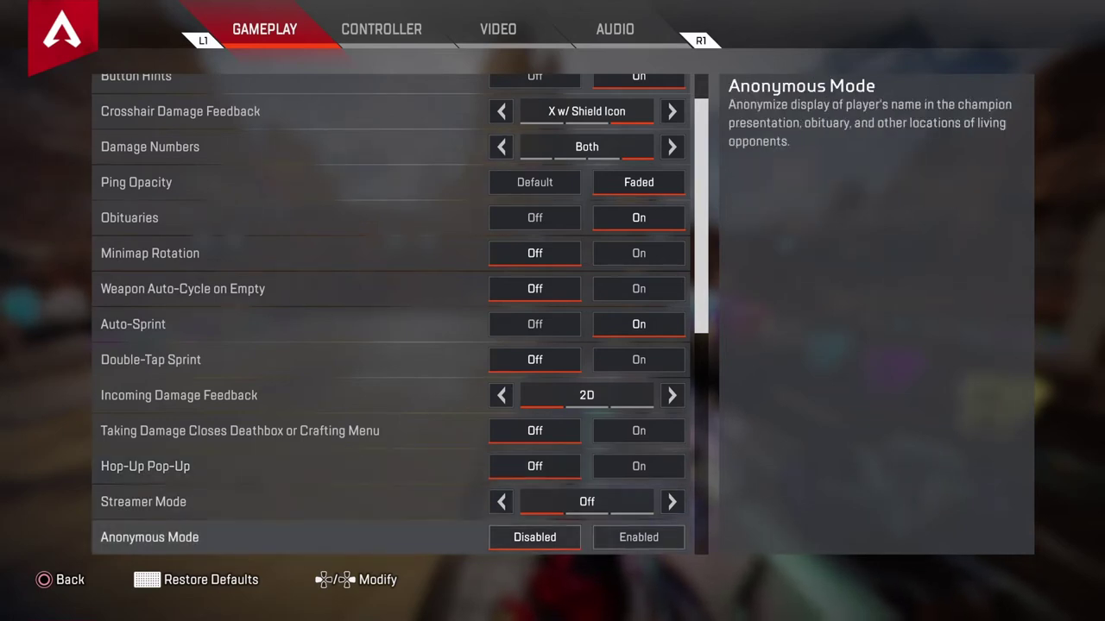
key(Up)
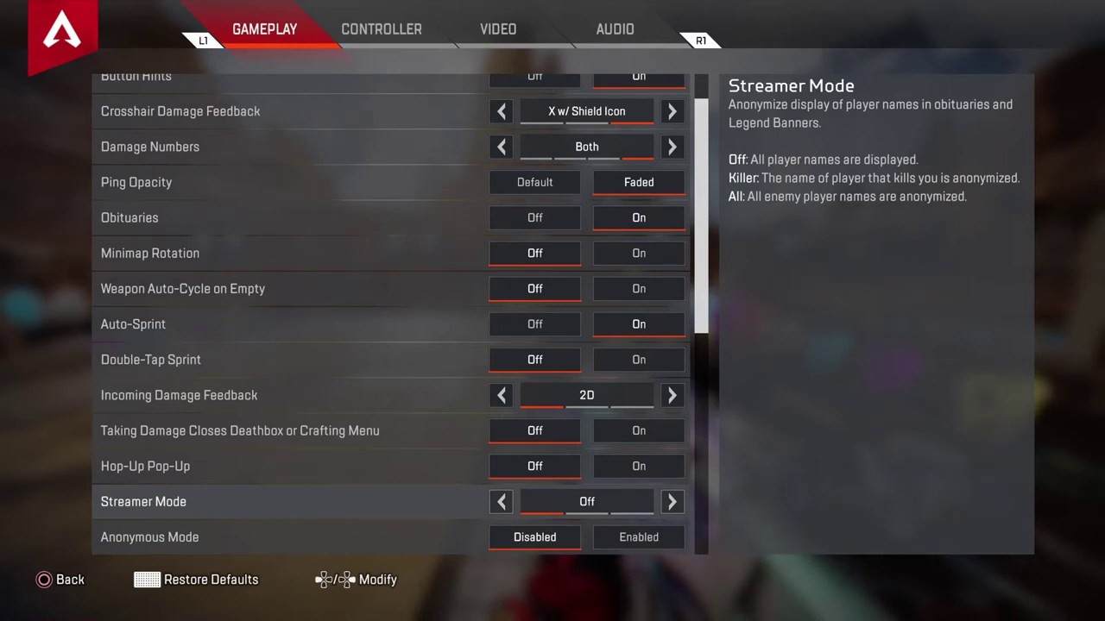
click(149, 537)
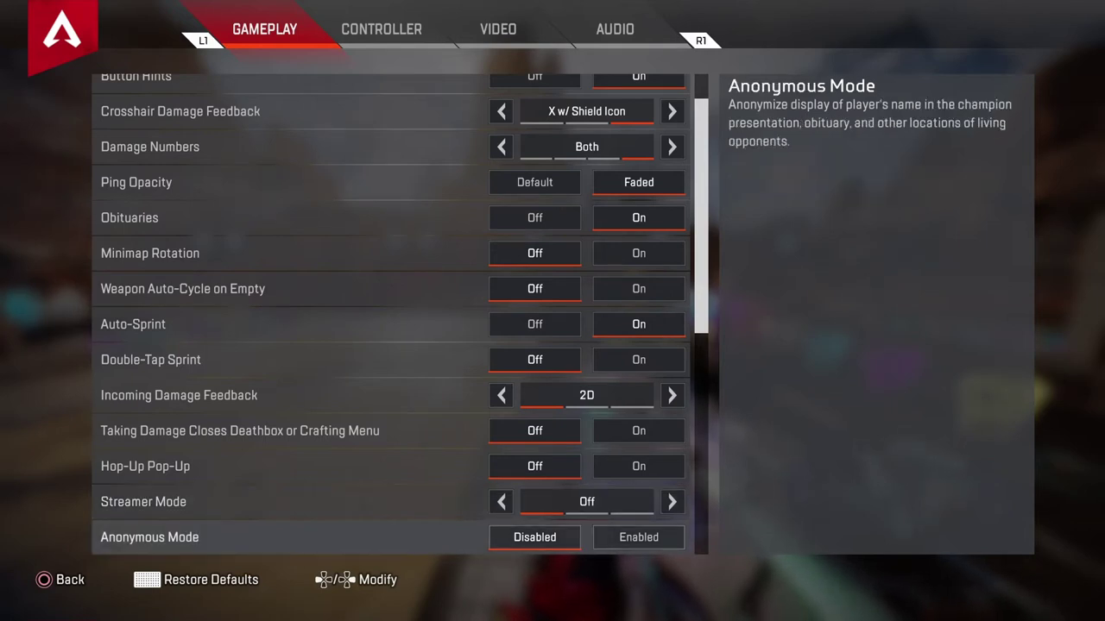
key(Right)
key(Left)
key(Right)
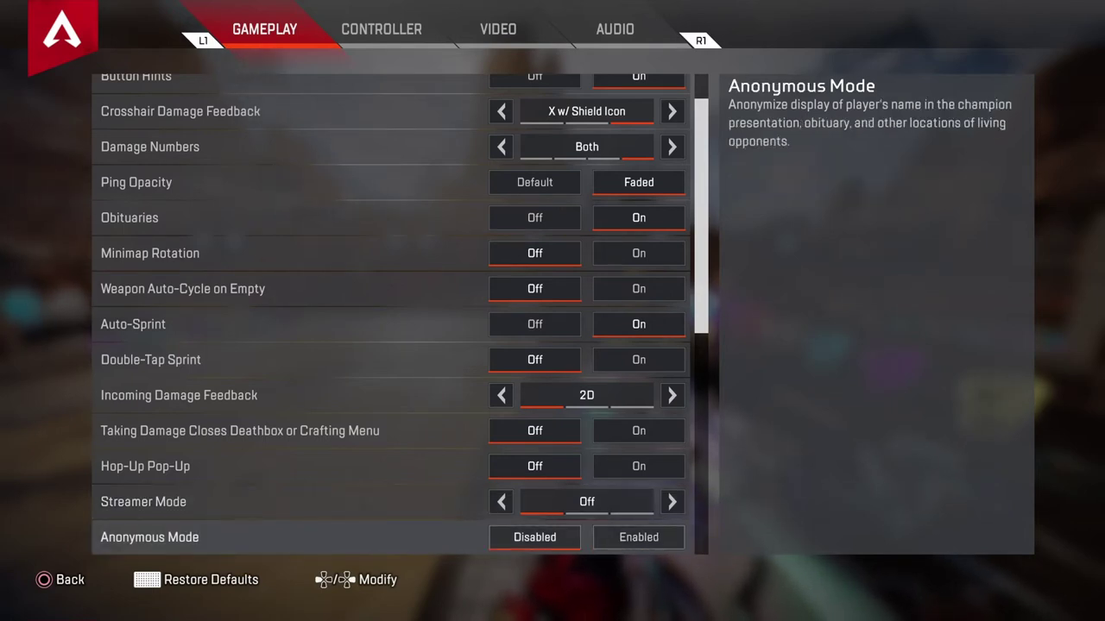
key(Left)
key(Down)
Browse the Accessibility options (Performance Display, Club Invites, Subtitles) to reach Color Blind Mode.
key(Down)
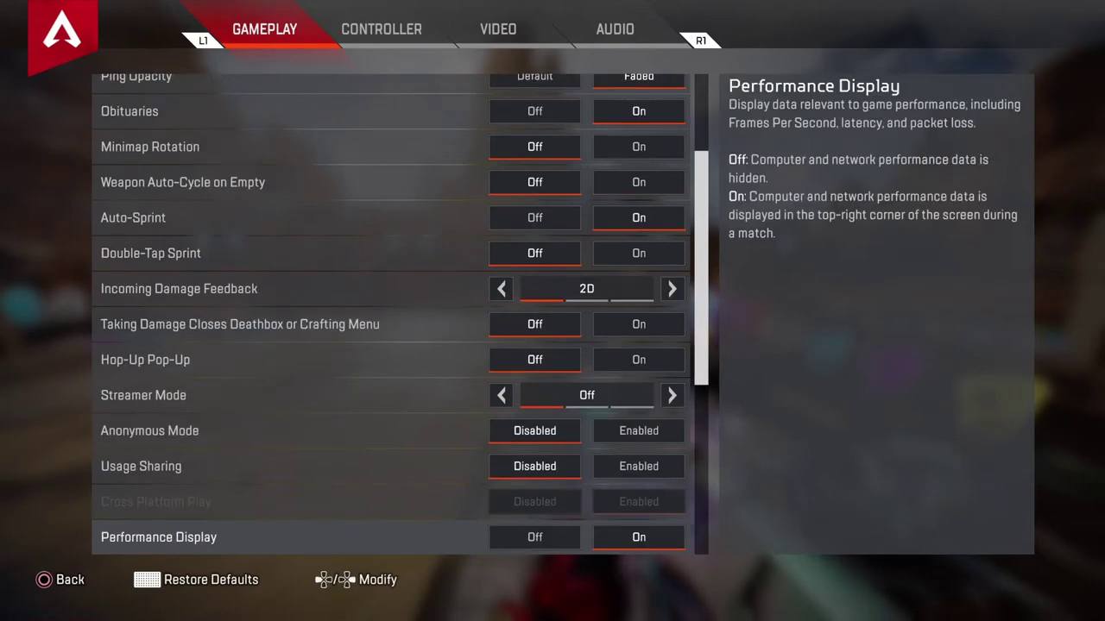
key(Up)
key(Down)
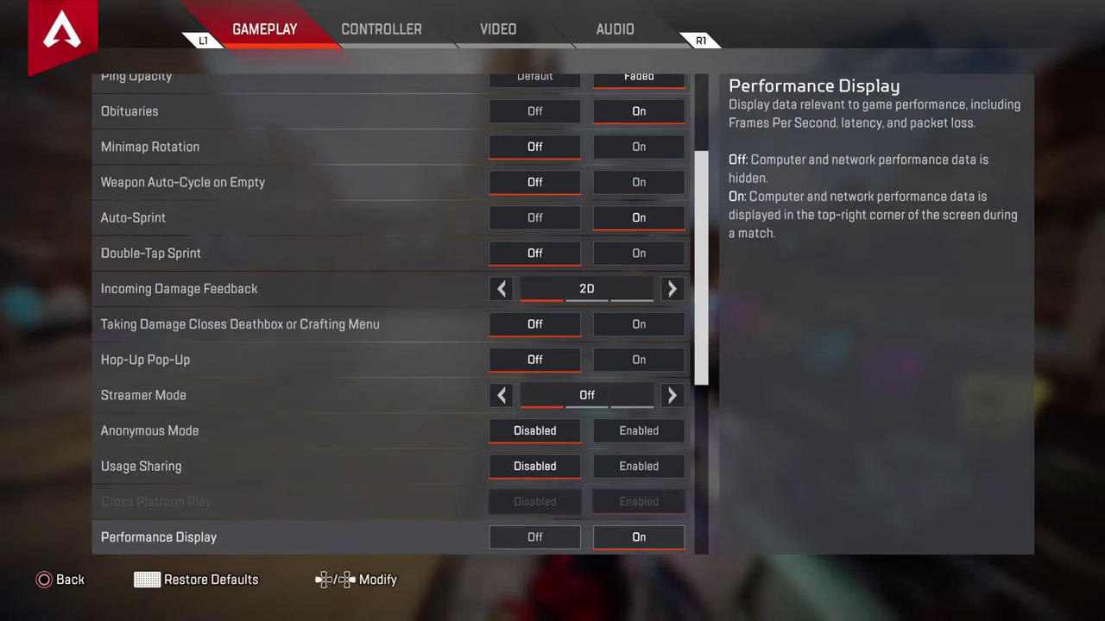
key(Down)
key(Up)
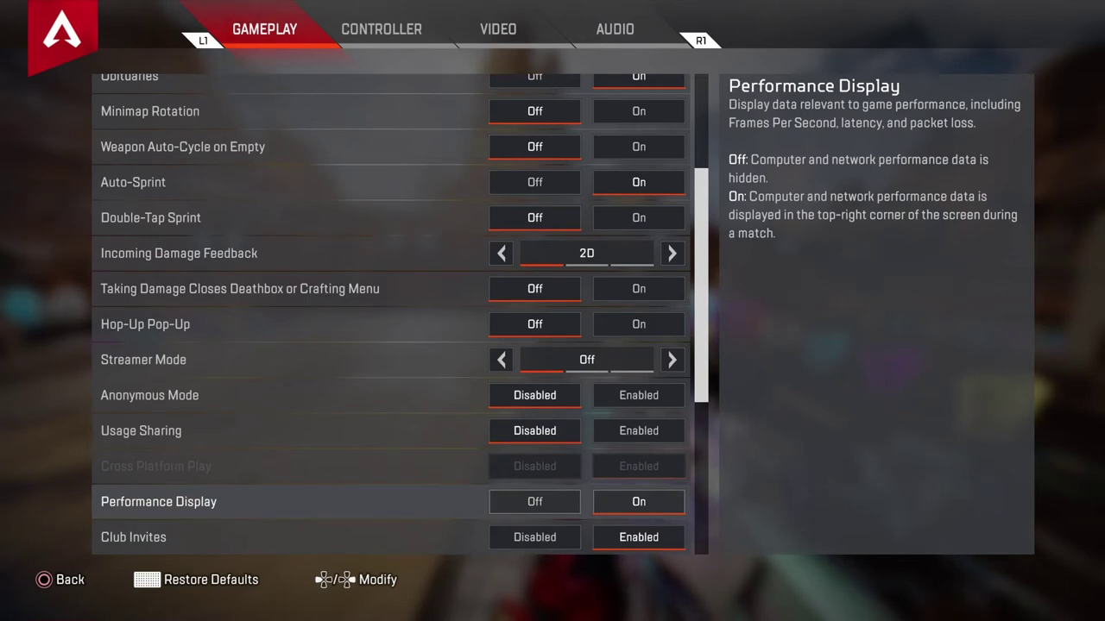
key(Down)
key(Down)
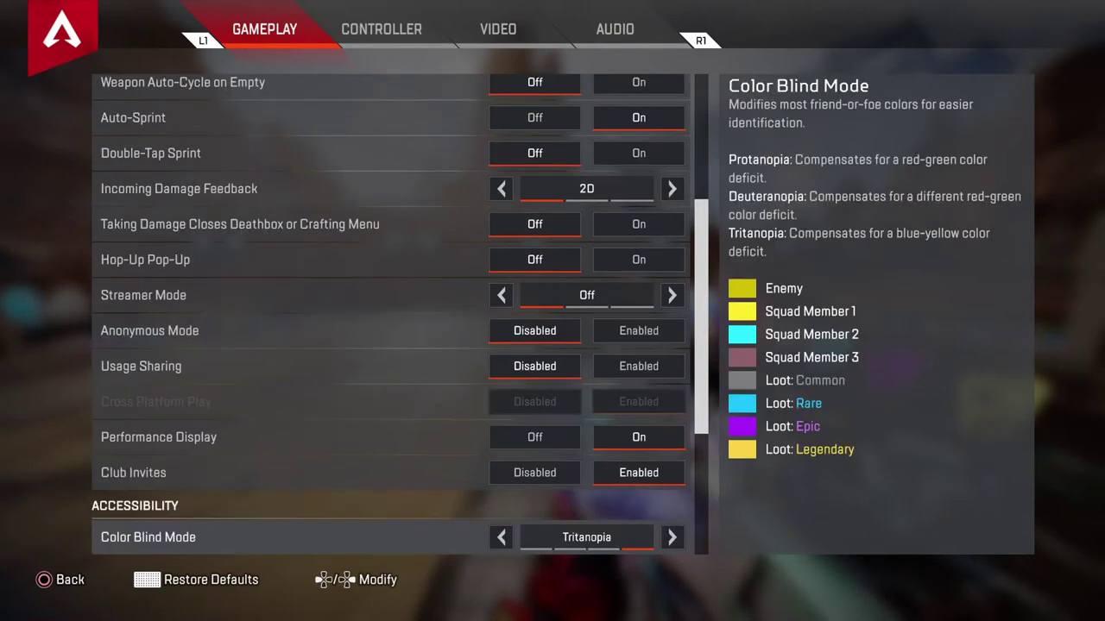
key(Up)
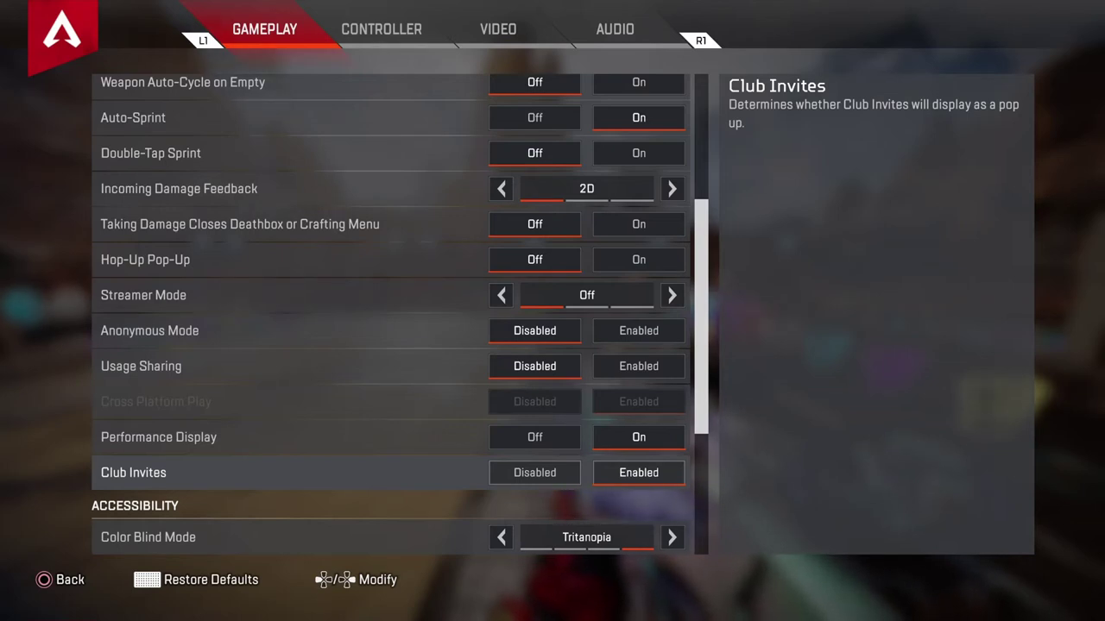
click(148, 537)
key(Down)
key(Up)
key(Up)
key(Up)
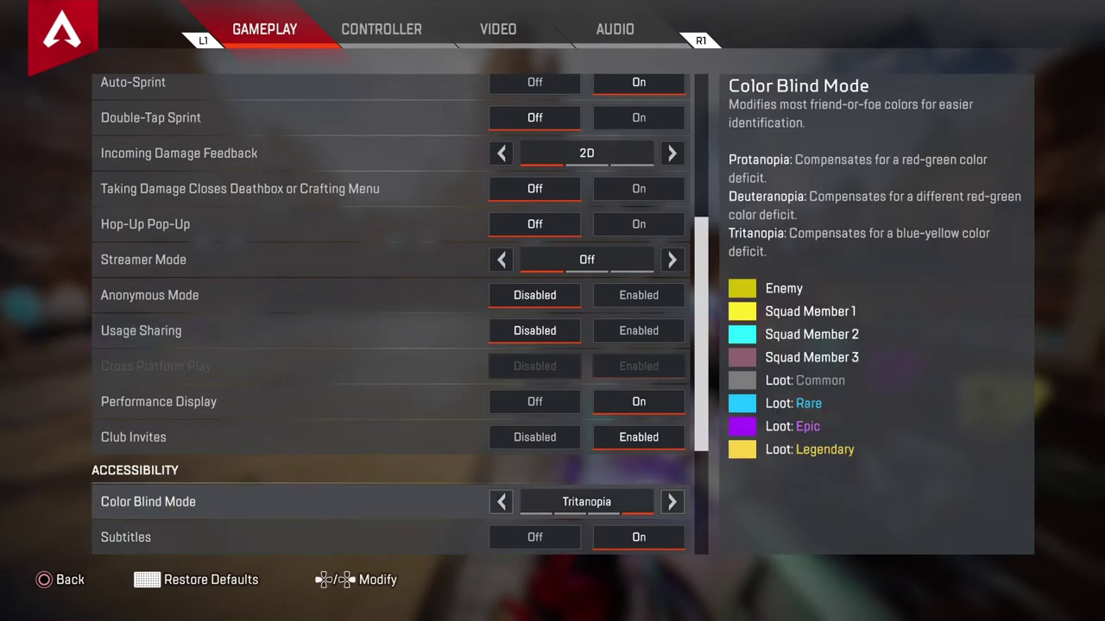
click(134, 437)
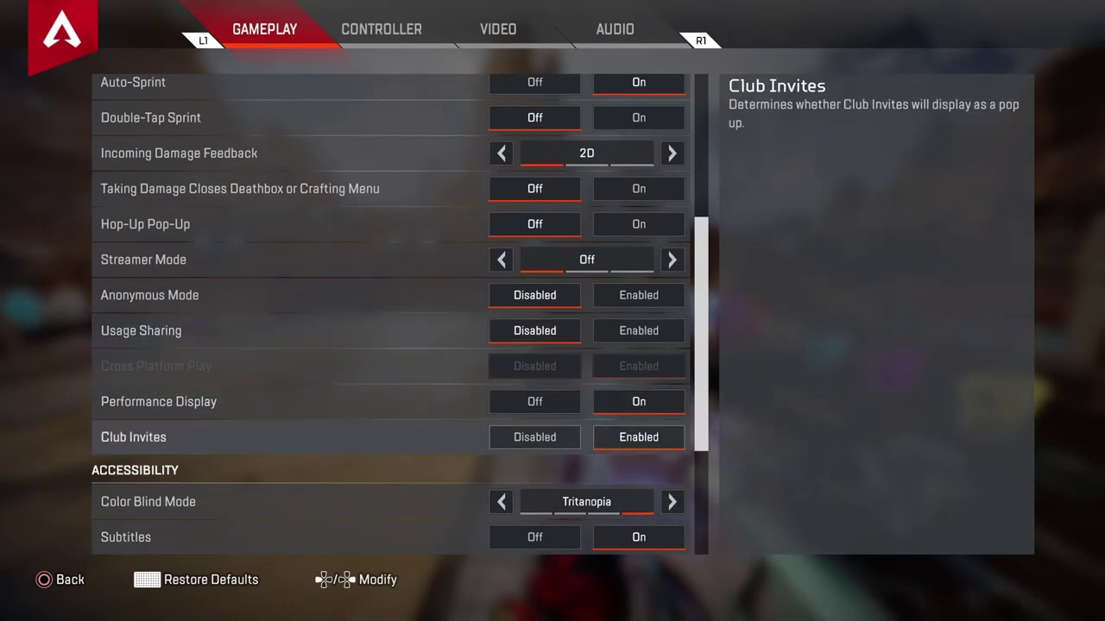
click(126, 536)
click(147, 501)
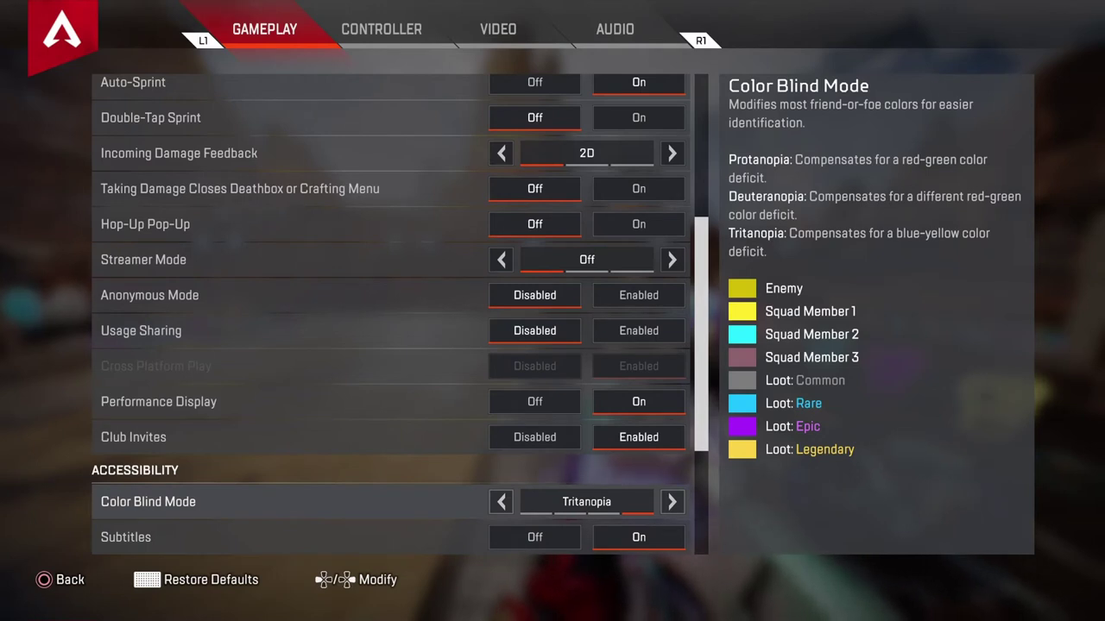
Cycle the Color Blind Mode presets to Tritanopia and test-fire at the Firing Range targets.
key(Right)
key(Left)
key(Left)
key(Left)
key(Left)
key(Left)
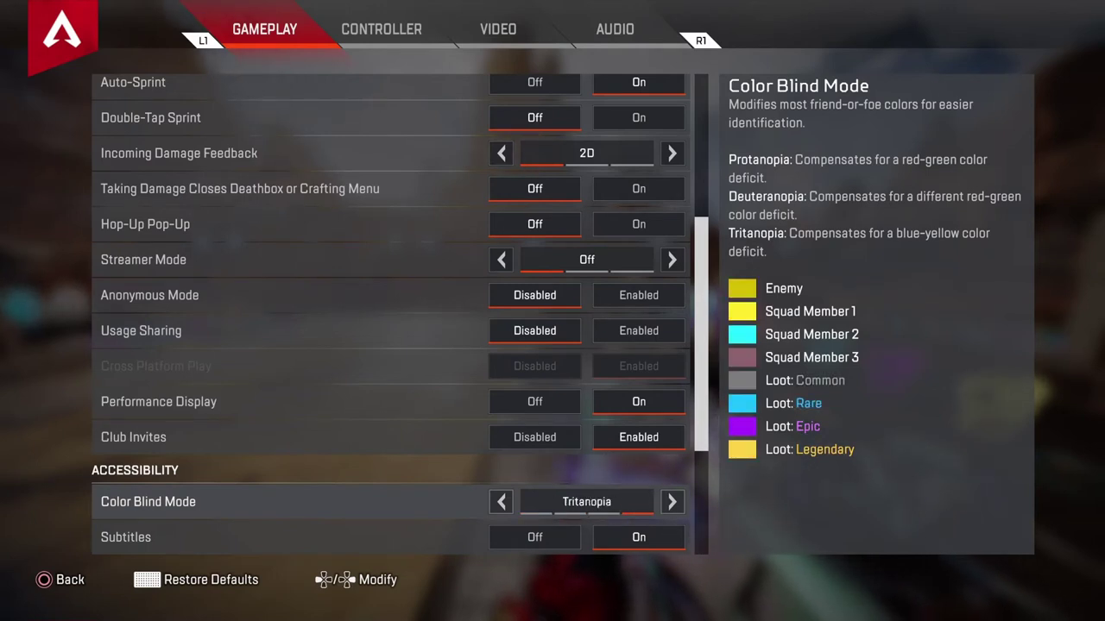
key(Left)
key(Left)
key(Left)
key(Left)
key(Right)
key(Left)
key(Left)
key(Right)
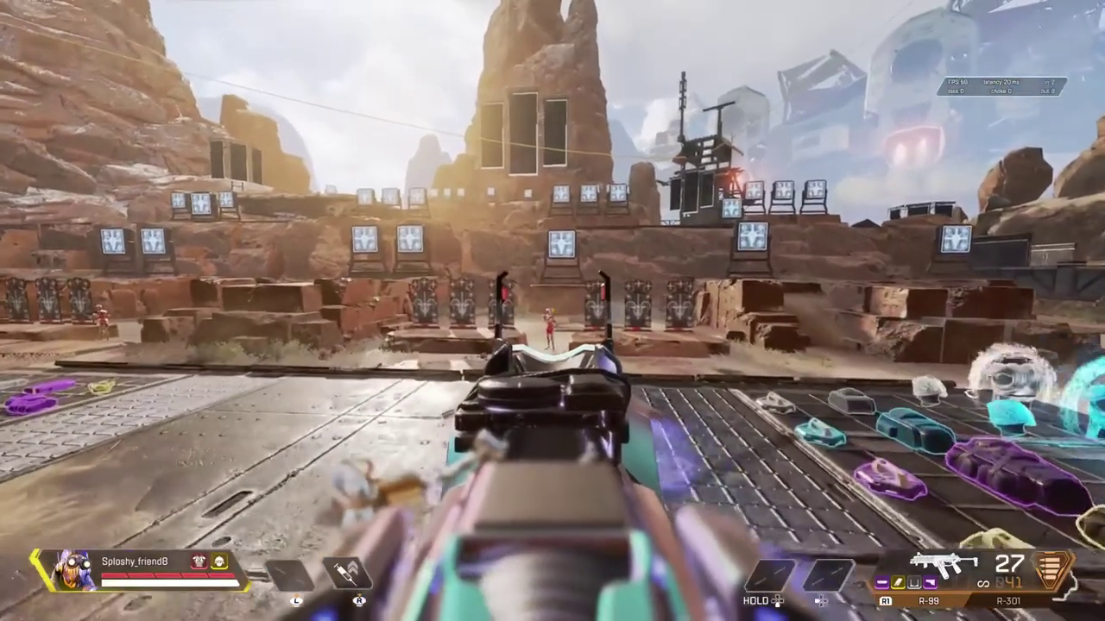
click(552, 311)
click(552, 311)
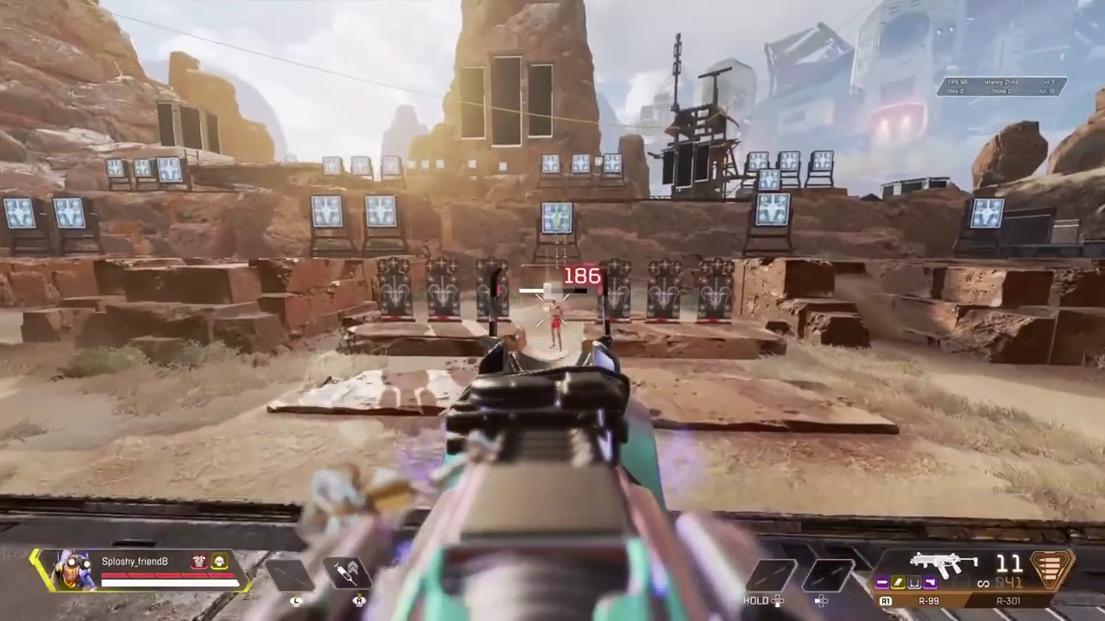
Reopen settings from the pause menu and set Color Blind Mode to Off.
key(Escape)
click(553, 316)
scroll(306, 337, down, 10)
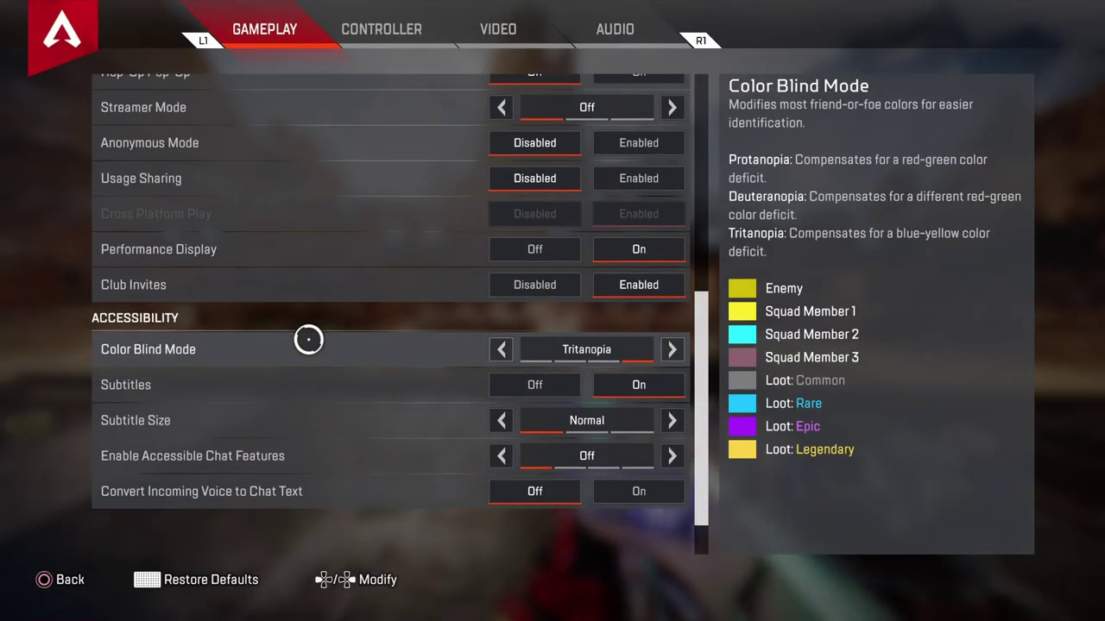
click(309, 348)
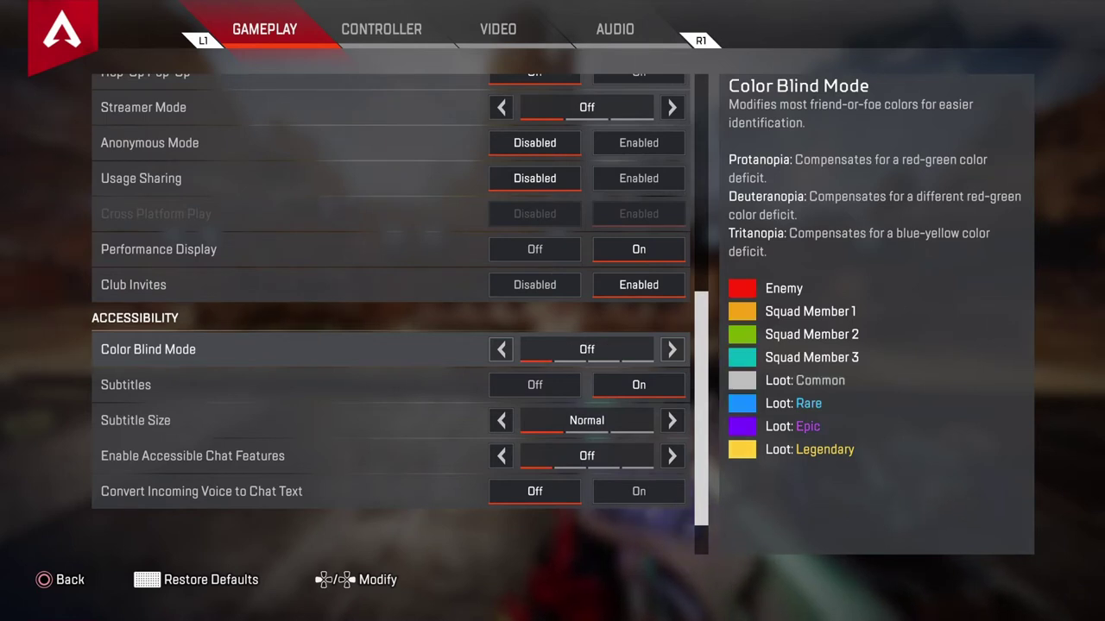
key(Escape)
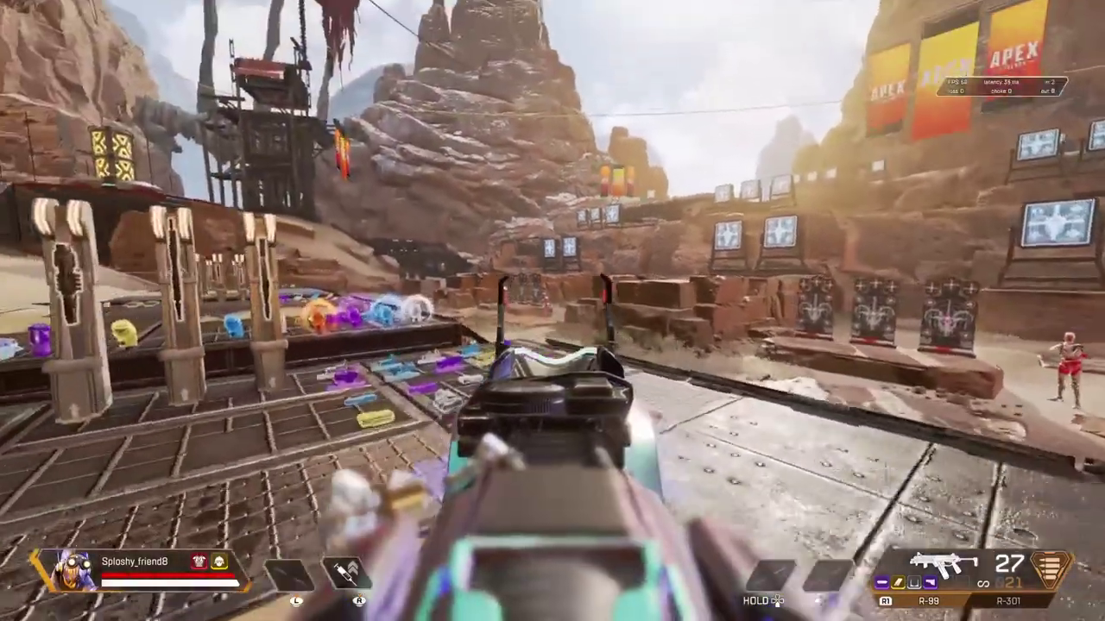
Back in the range, turn toward the targets, reload, and bring the settings up again.
drag(552, 311, 552, 311)
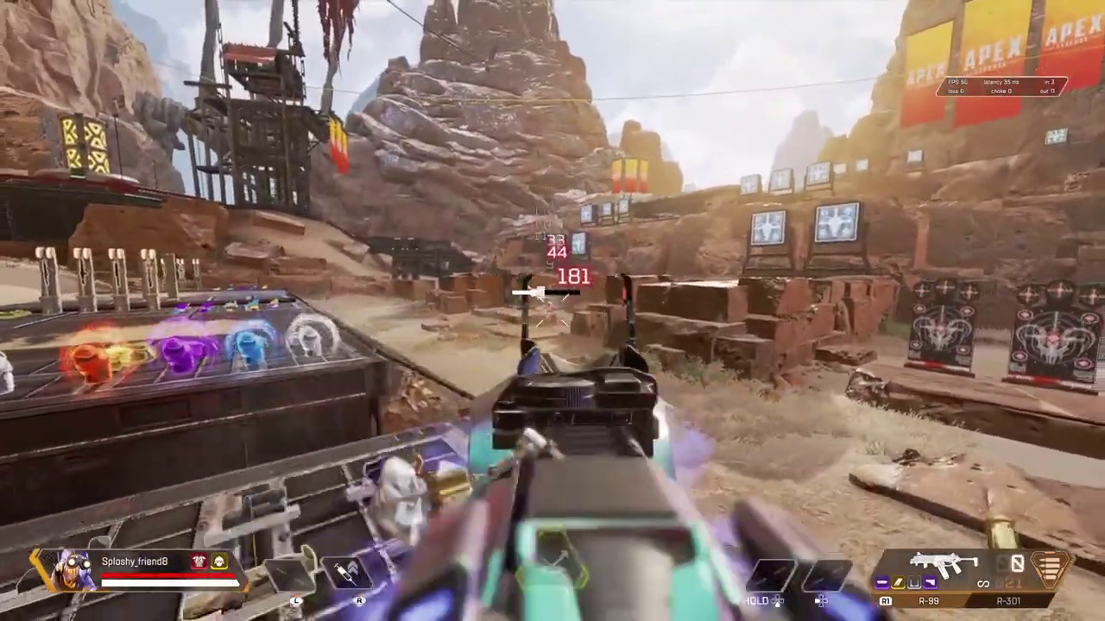
key(r)
key(Escape)
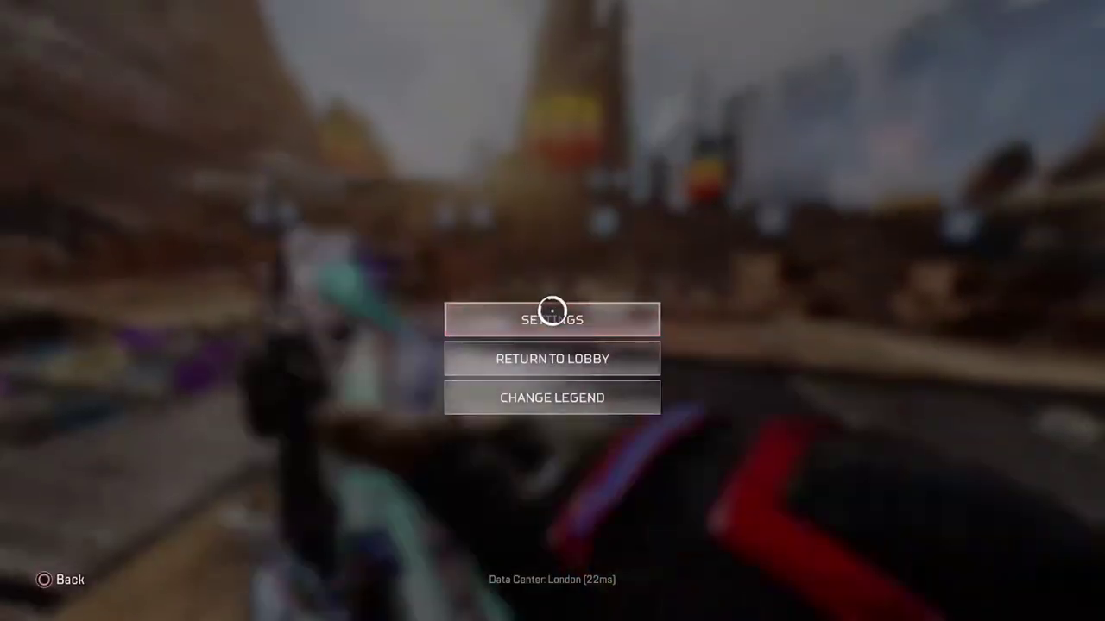
click(553, 311)
scroll(385, 406, down, 10)
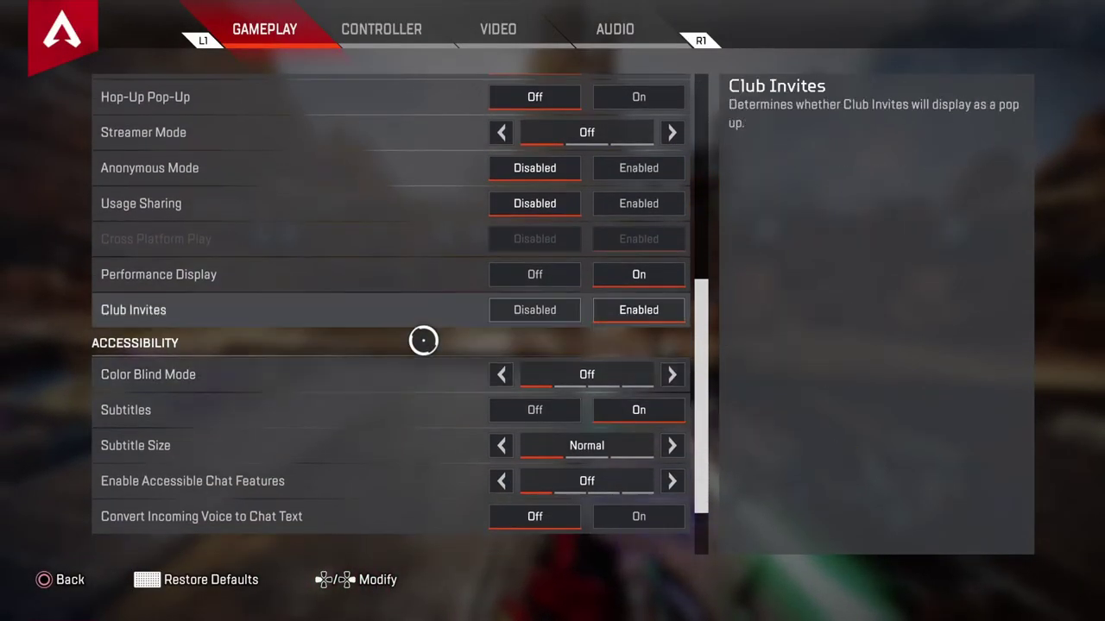
Set Color Blind Mode to Tritanopia and toggle Subtitles off and back on.
key(Left)
key(Left)
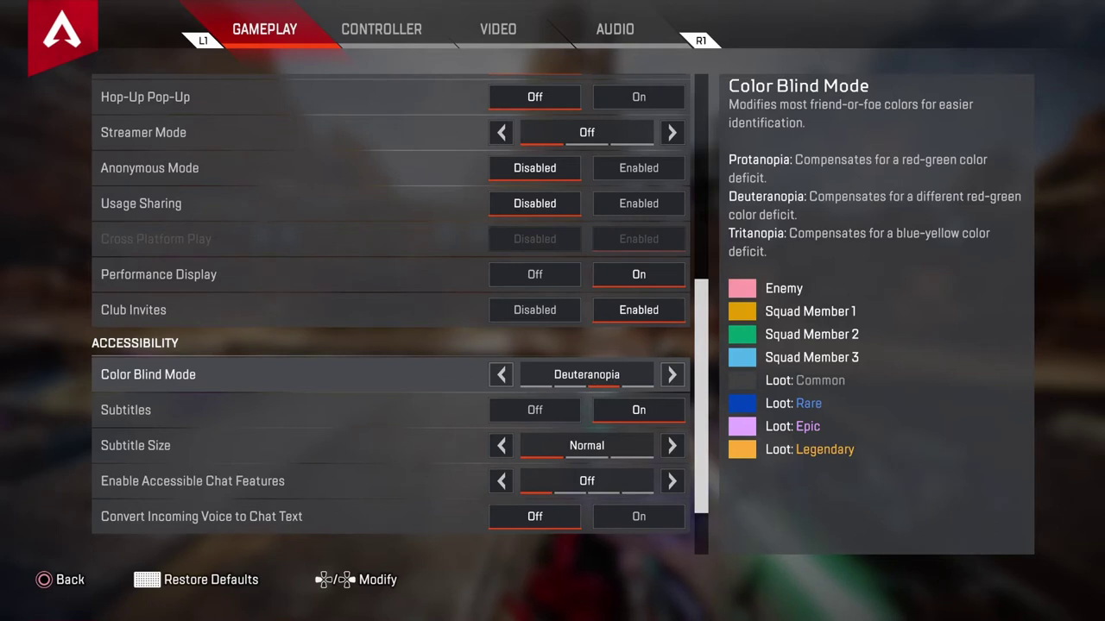
key(Left)
key(Left)
key(Left)
key(Down)
key(Down)
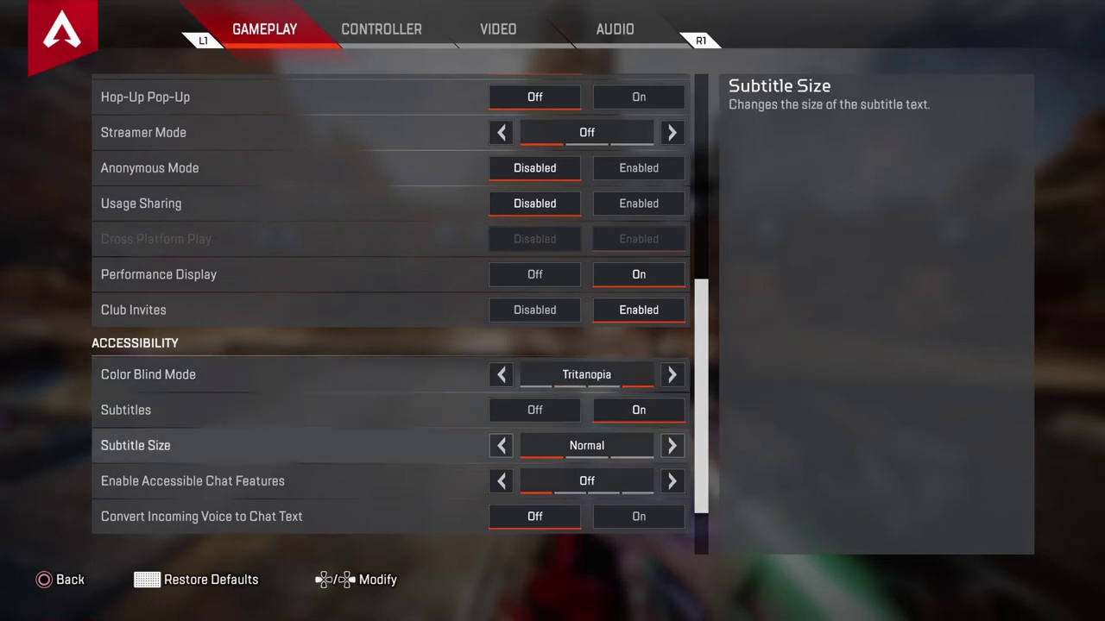
key(Up)
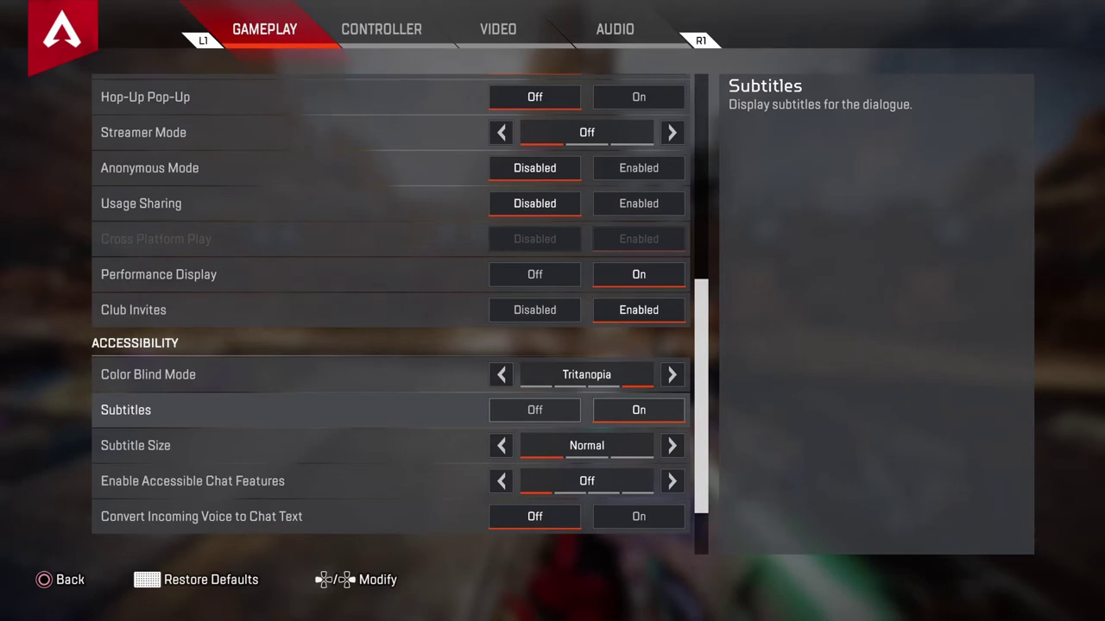
key(Left)
key(Right)
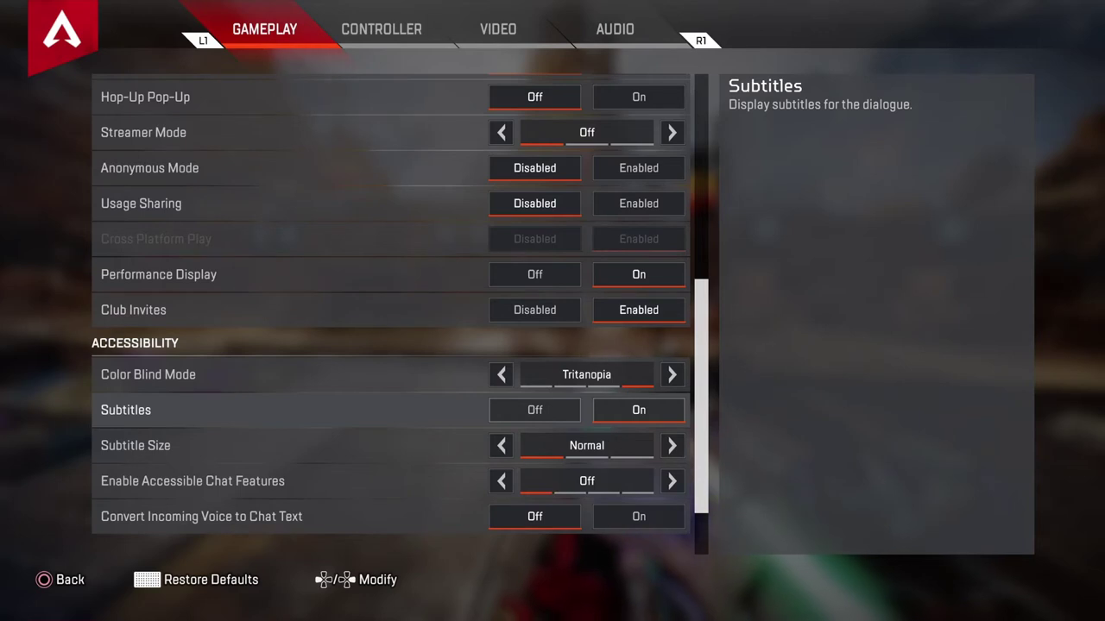
Cycle Enable Accessible Chat Features through hint text and voice narration, returning it to Off.
key(Down)
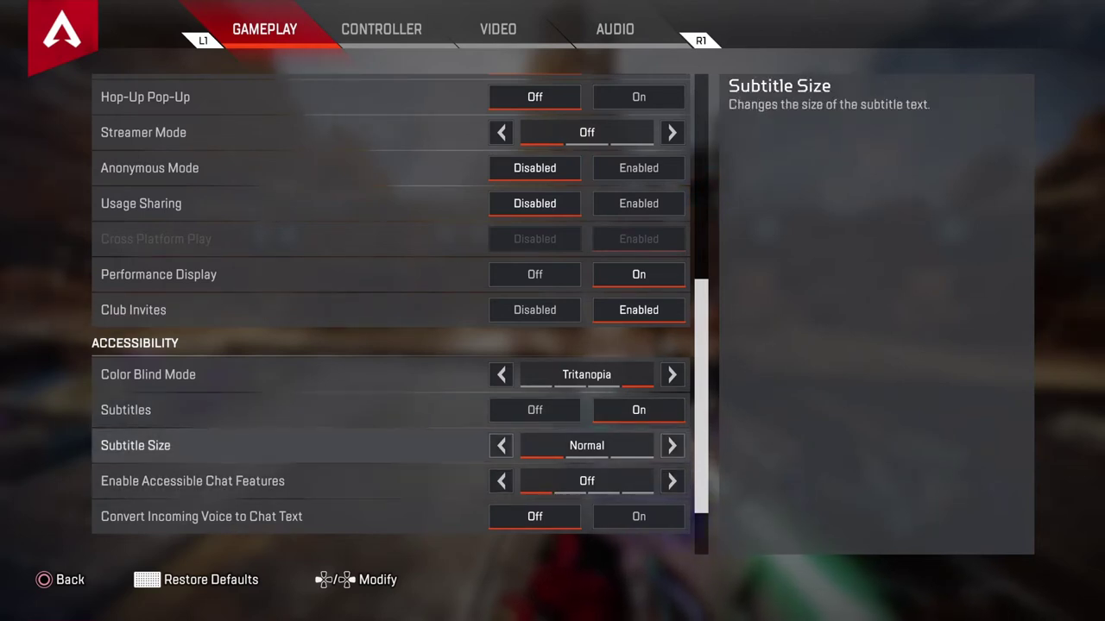
key(Down)
key(Down)
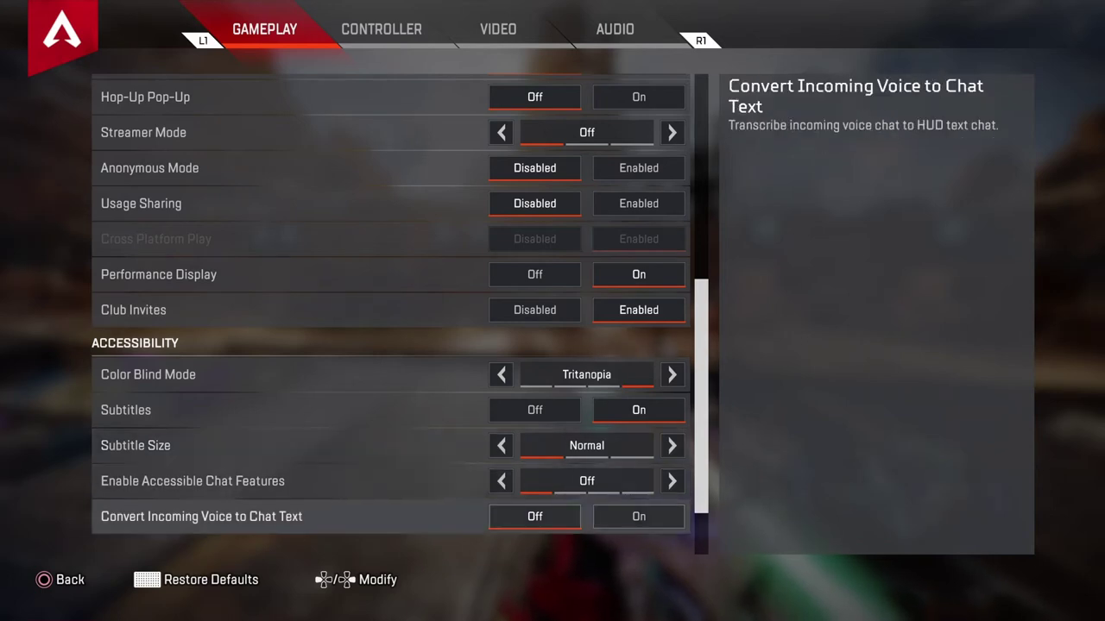
key(Up)
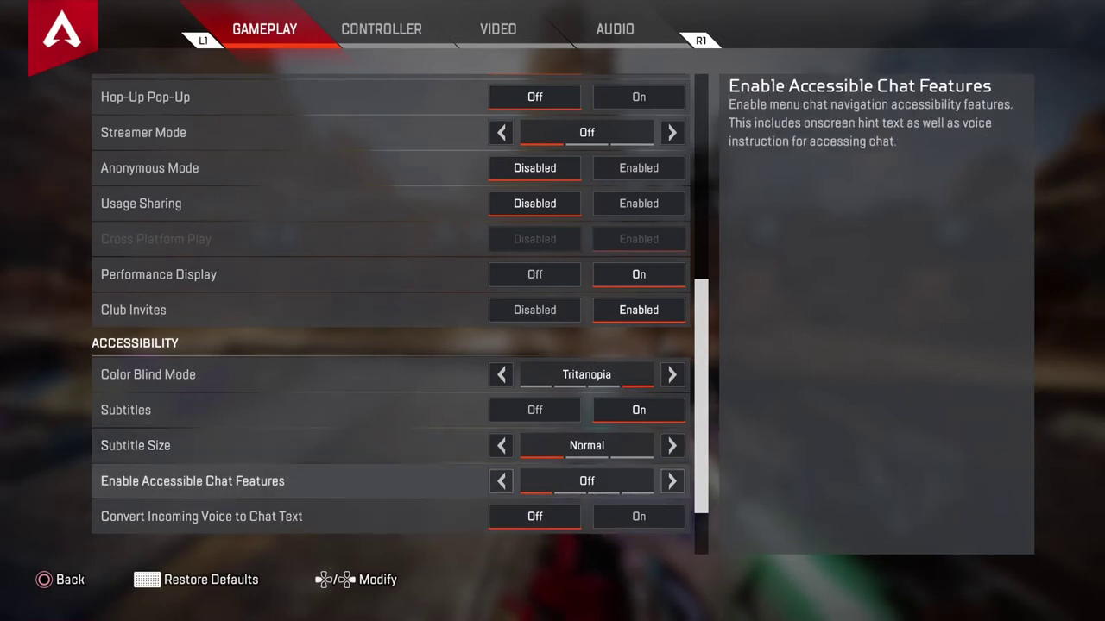
key(Right)
key(Right)
key(Right)
key(Left)
key(Right)
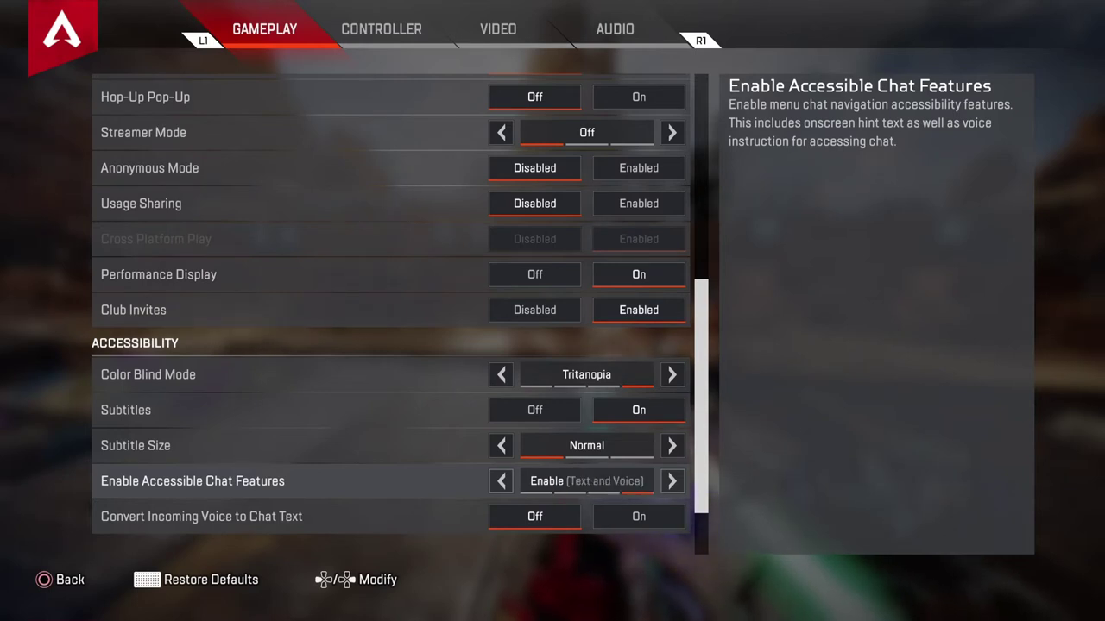
key(Right)
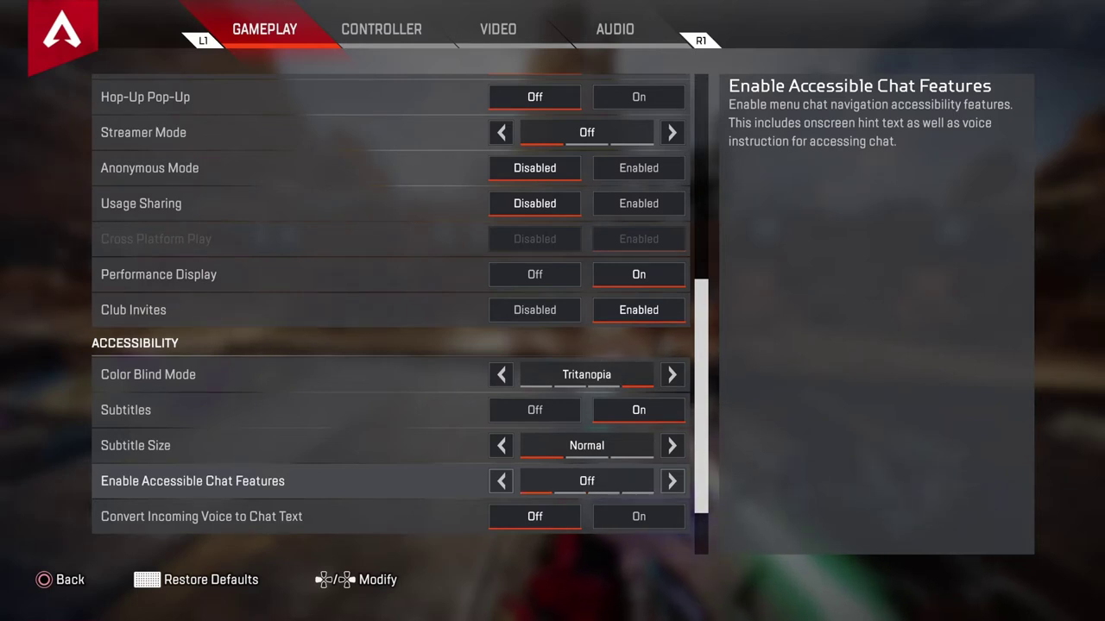
key(Down)
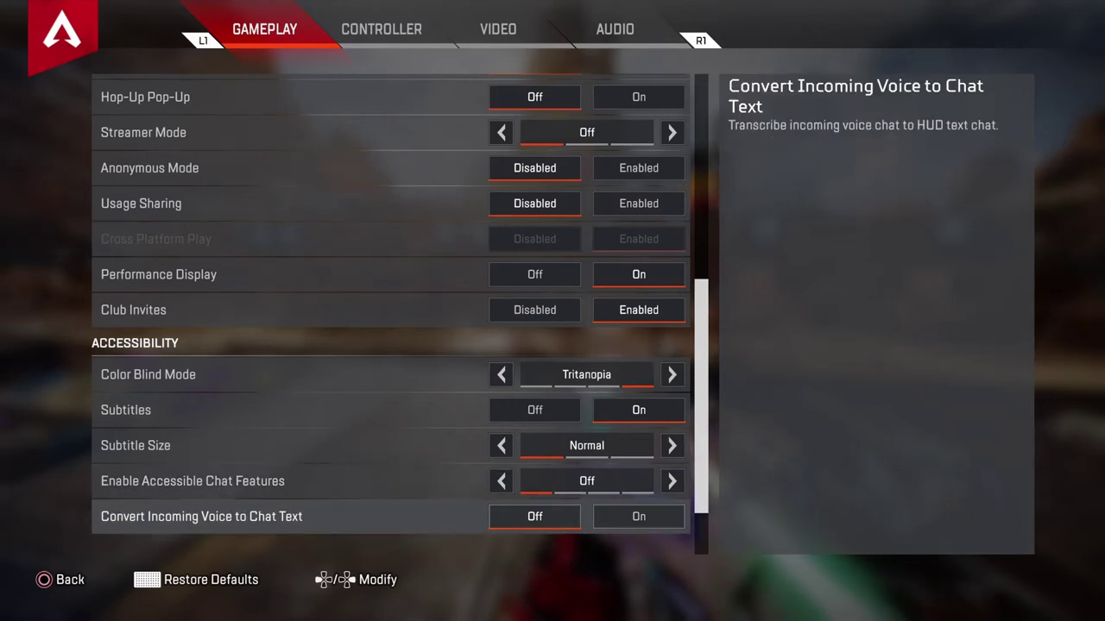
On the Controller page, preview the Bumper Jumper, Button Puncher, Evolved and Ninja button-layout presets.
key(e)
key(e)
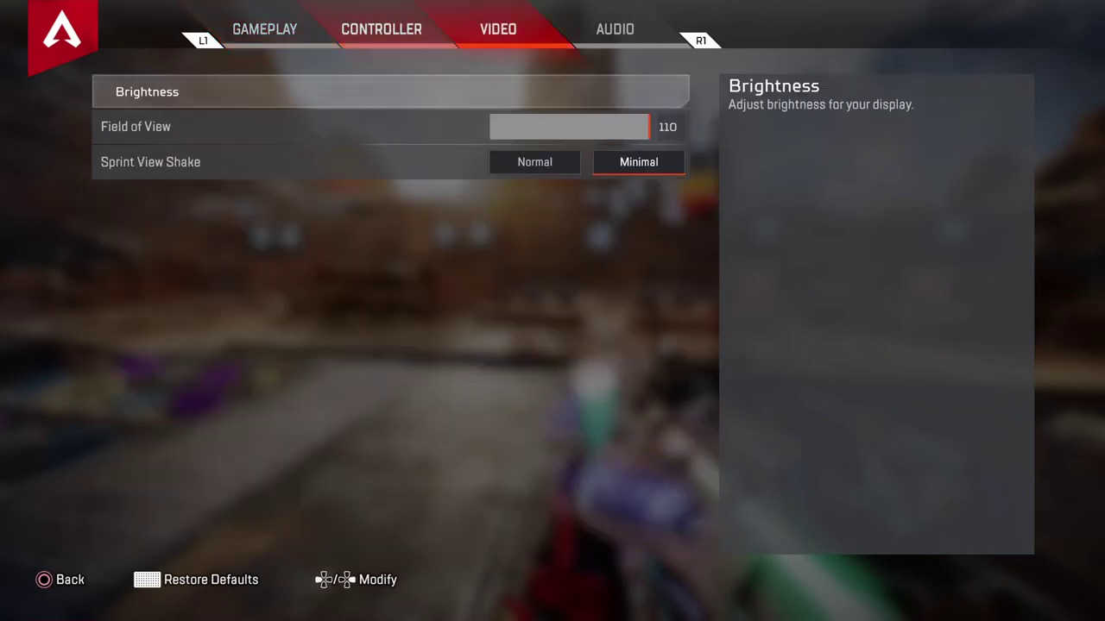
key(q)
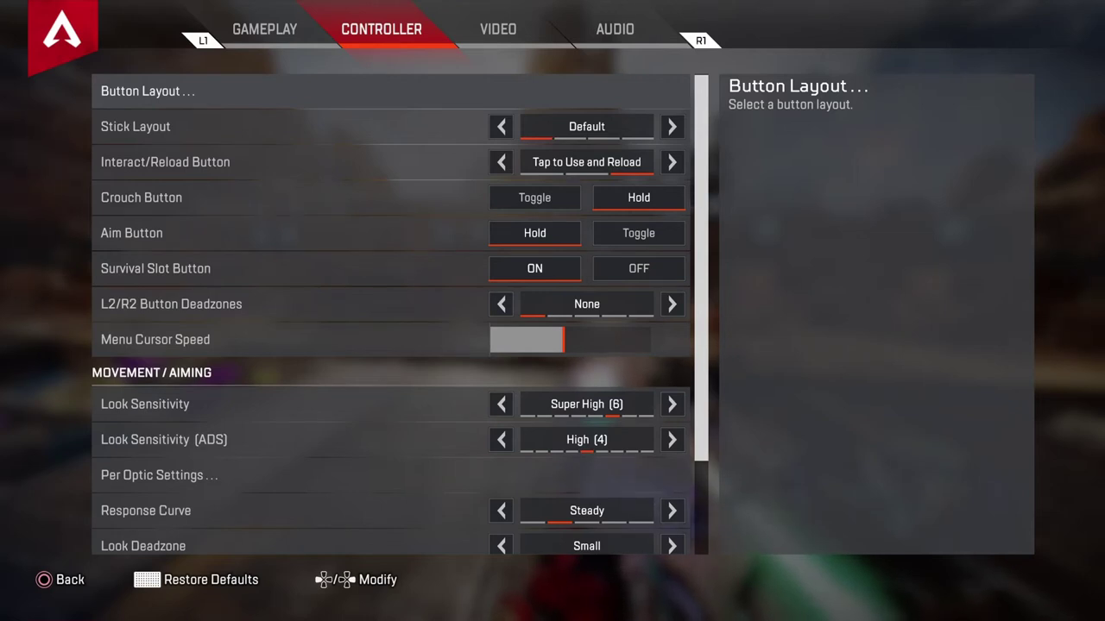
key(Return)
key(Down)
key(Down)
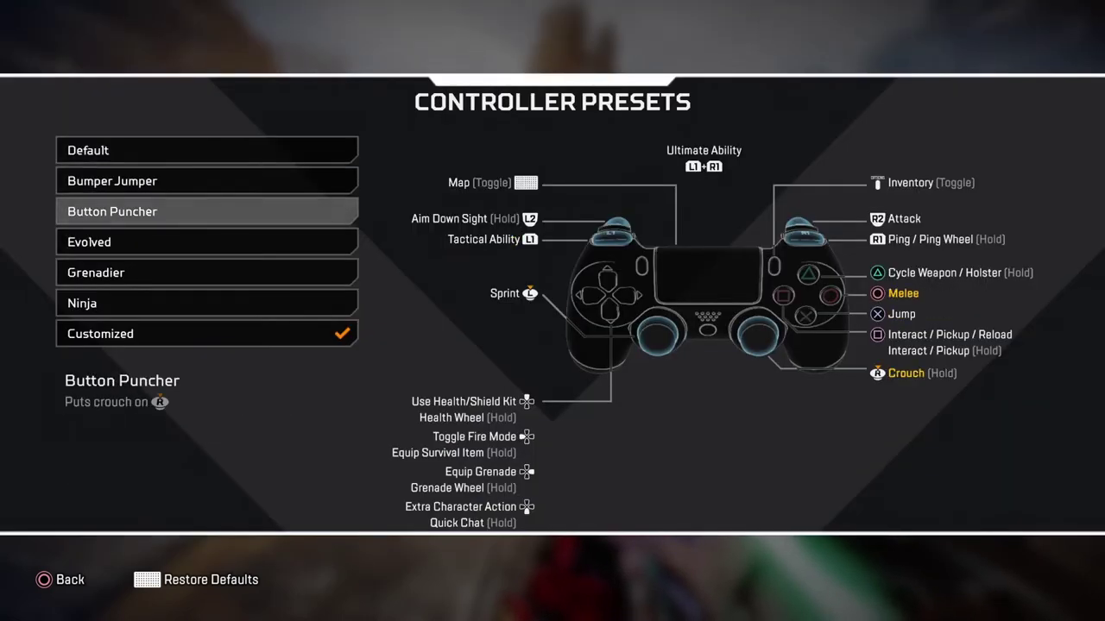
key(Up)
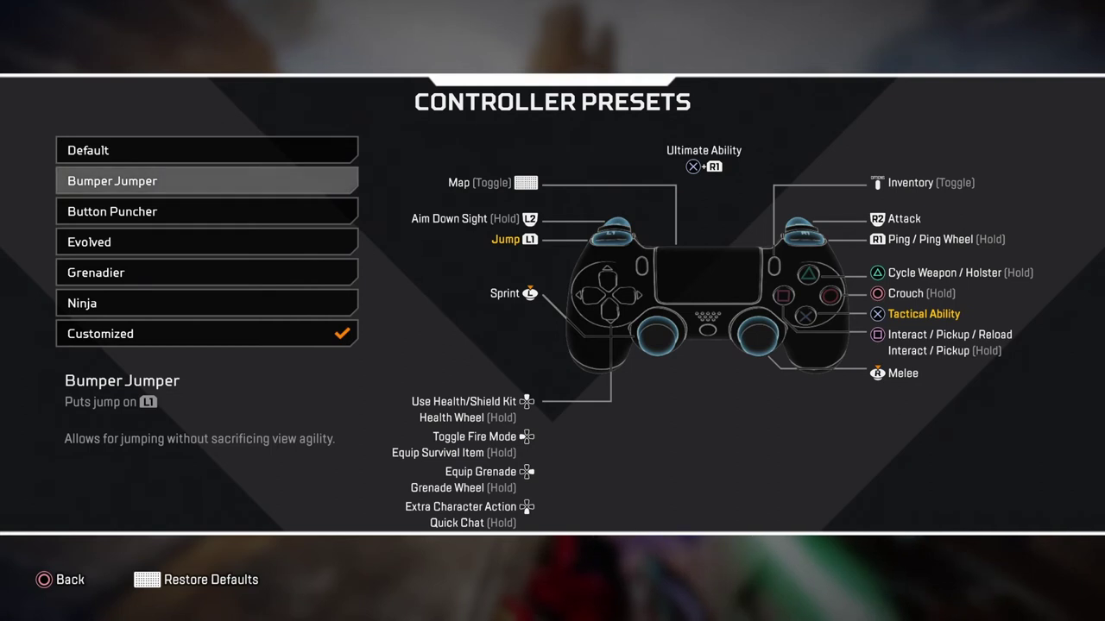
key(Down)
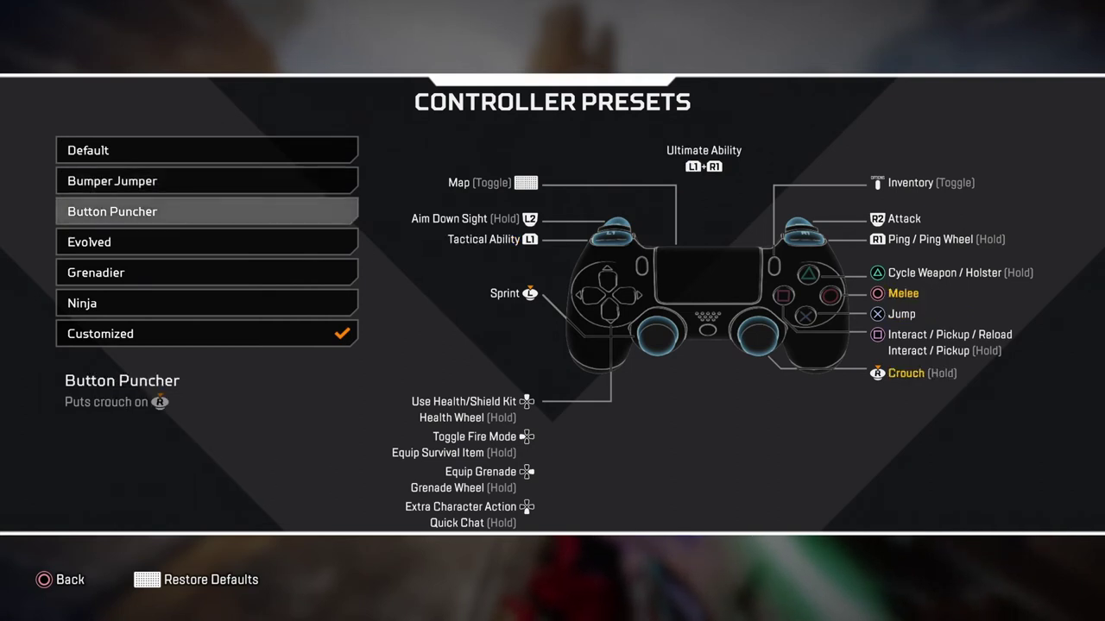
key(Down)
key(Down)
key(Down)
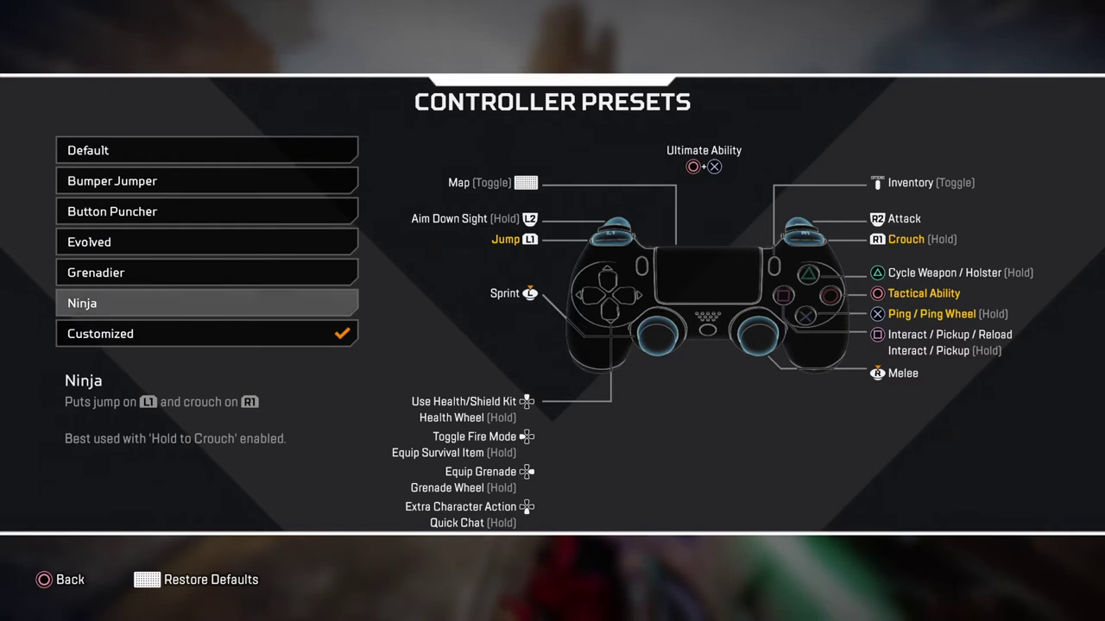
key(Up)
key(Up)
key(Up)
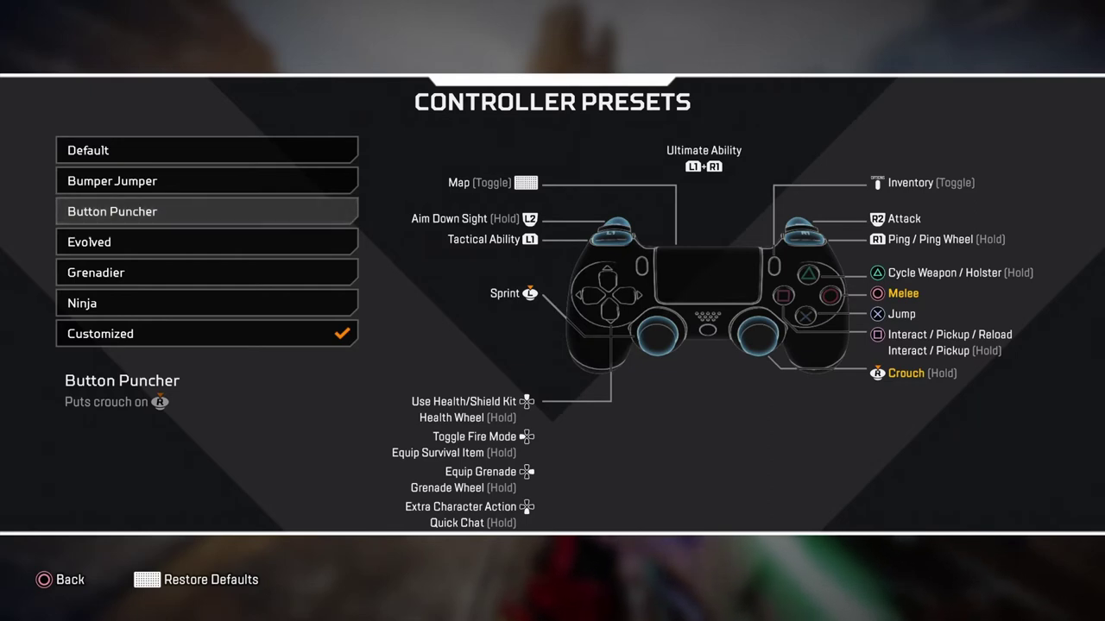
key(Down)
key(Down)
key(Down)
key(Down)
key(Up)
key(Down)
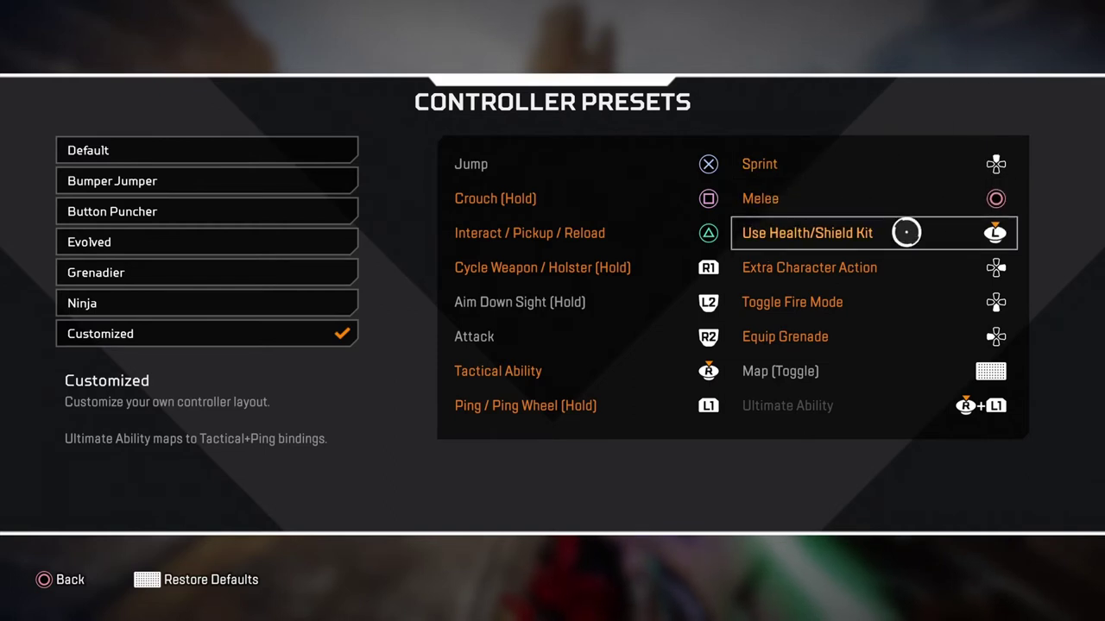
key(Escape)
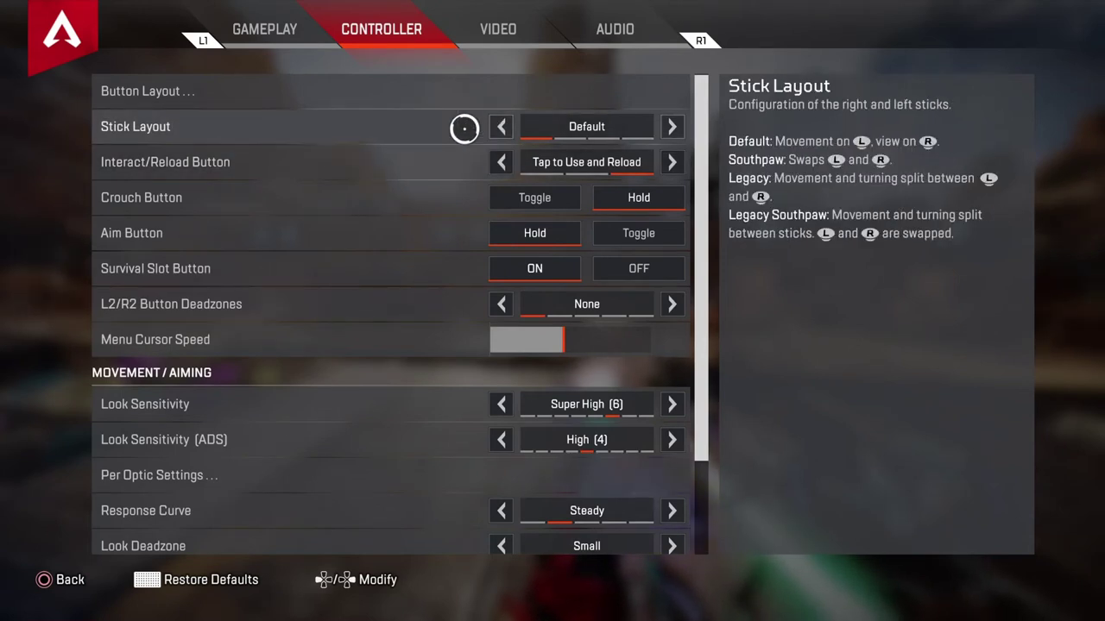
key(Down)
key(Up)
key(Down)
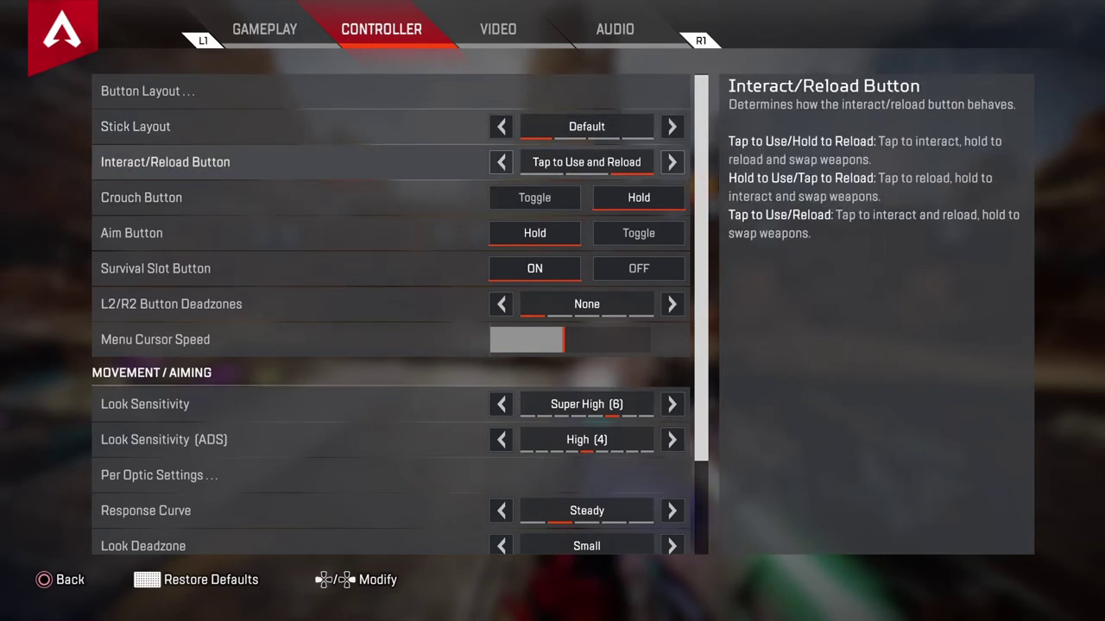
key(Right)
key(Left)
key(Right)
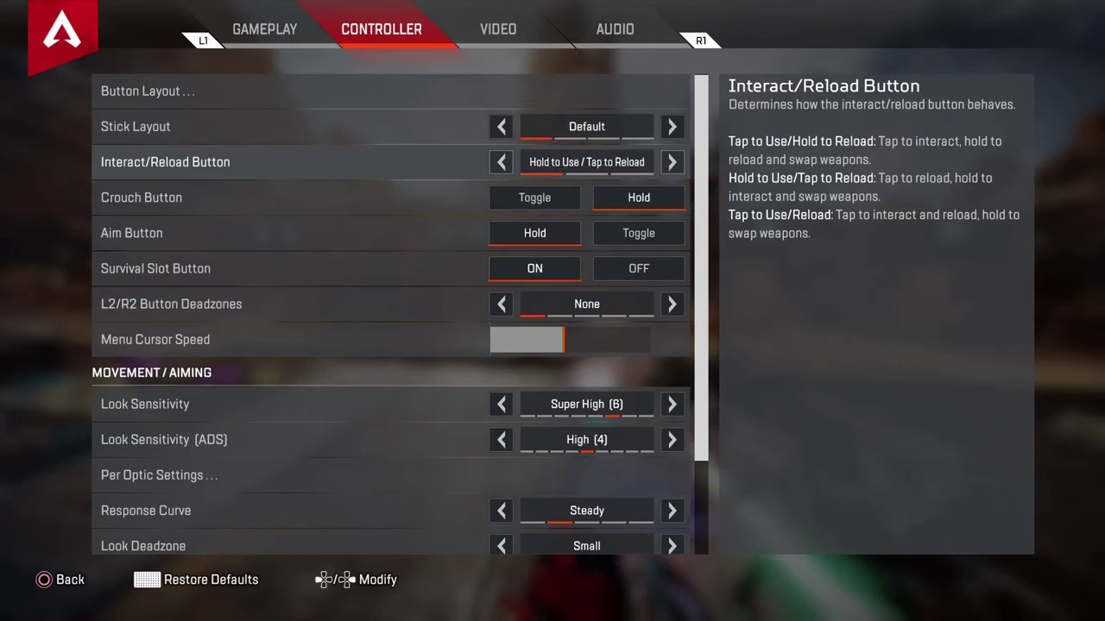
key(Right)
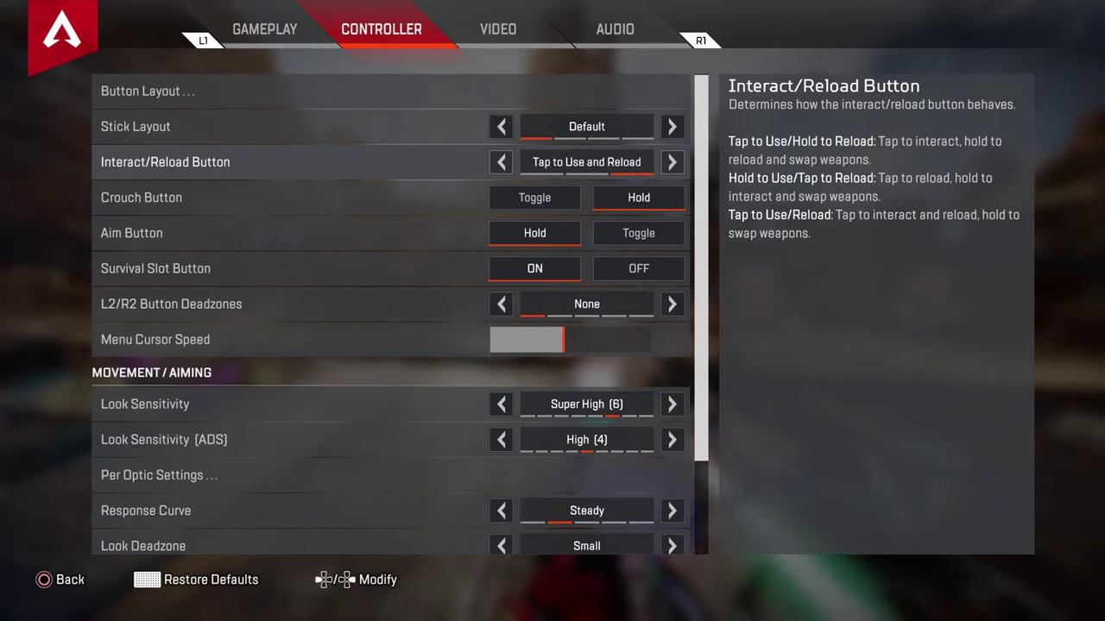
key(Right)
key(Left)
key(Down)
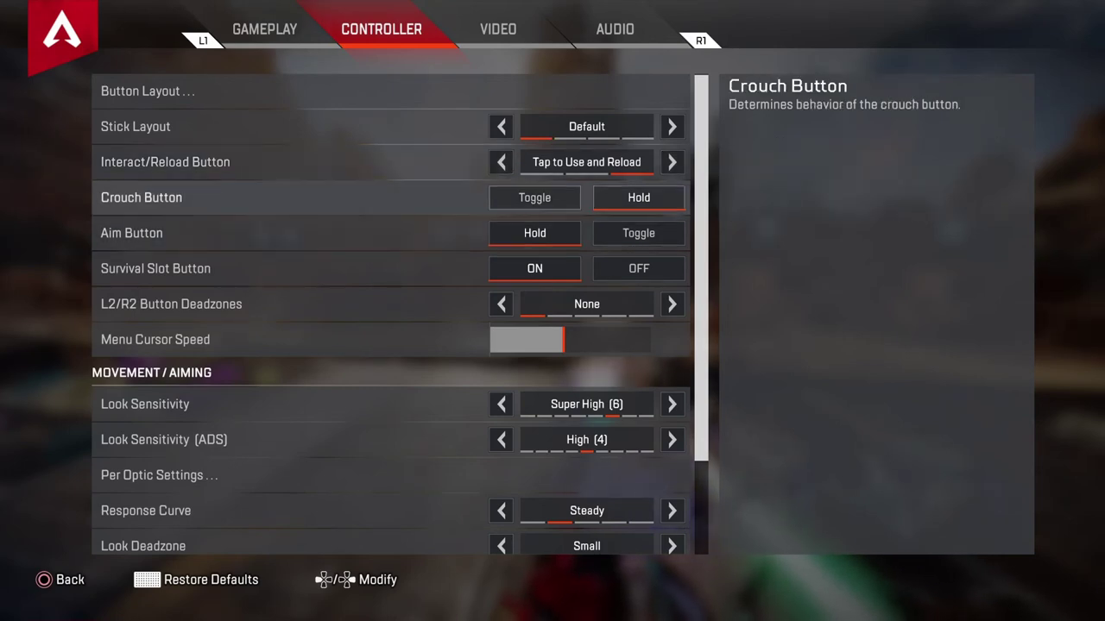
key(Up)
key(Up)
key(Up)
key(Return)
Close the controller presets and review the Crouch, Aim and Survival Slot Button rows unchanged.
key(Down)
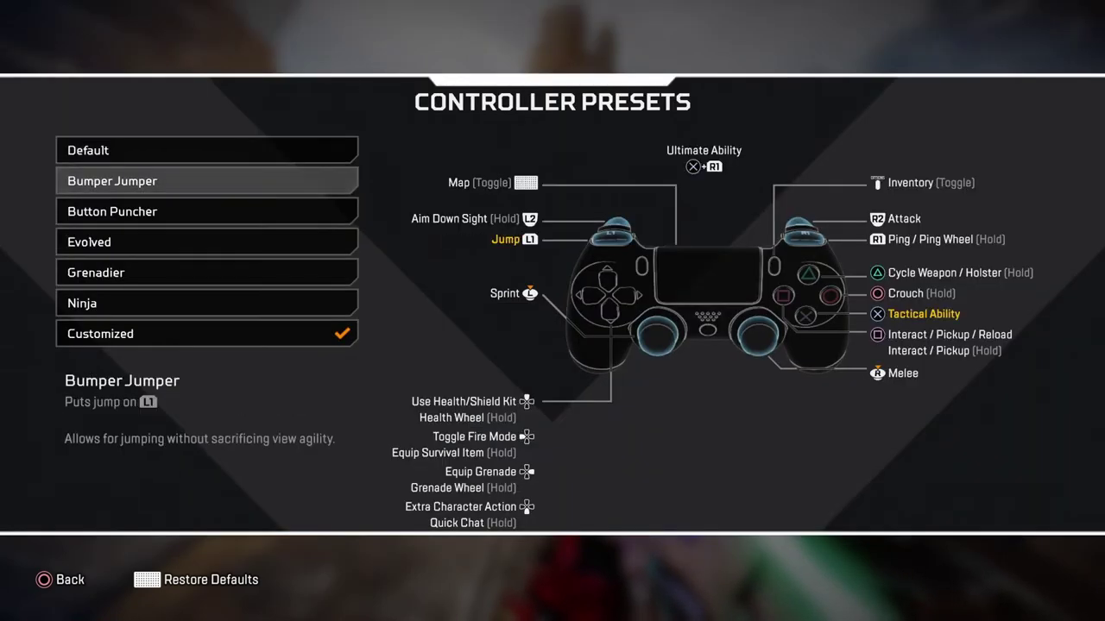
key(Down)
key(Down)
key(Down)
key(Down)
key(Down)
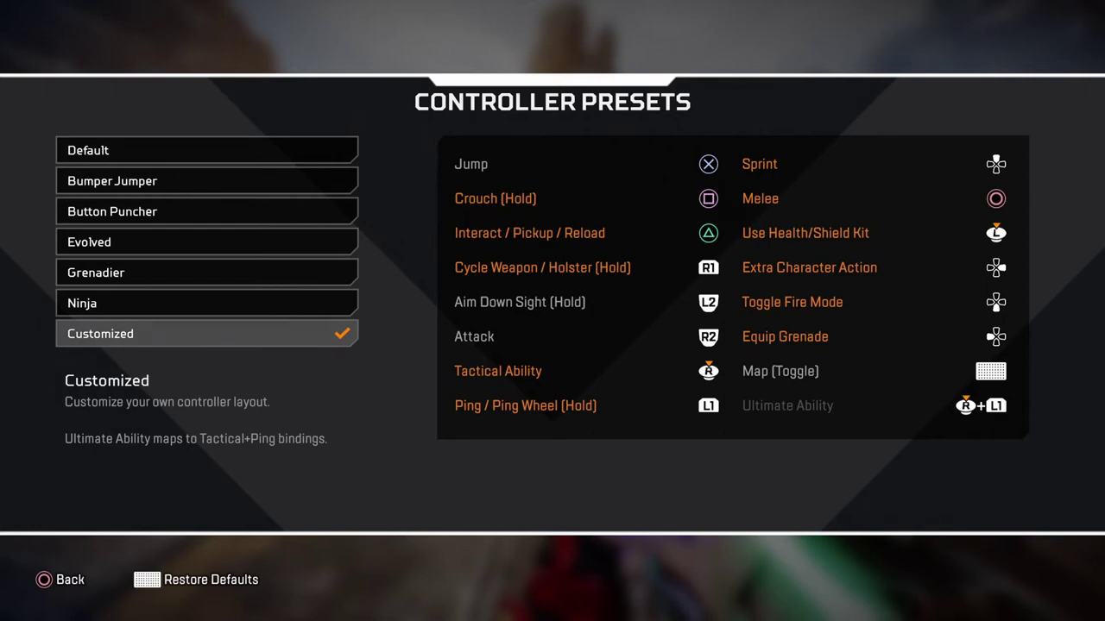
key(Escape)
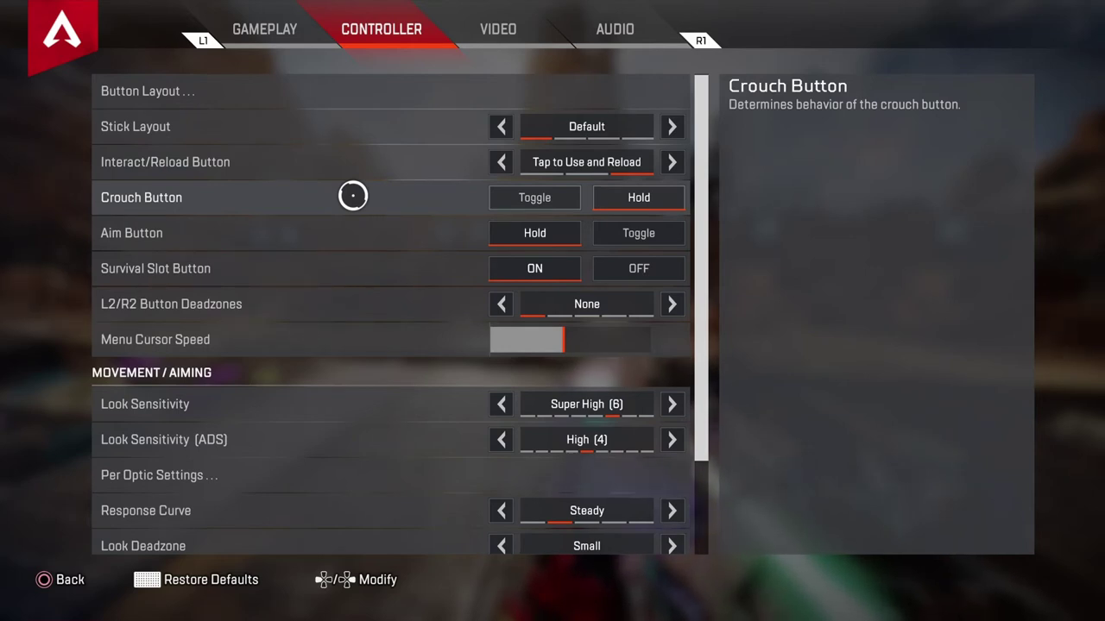
key(Down)
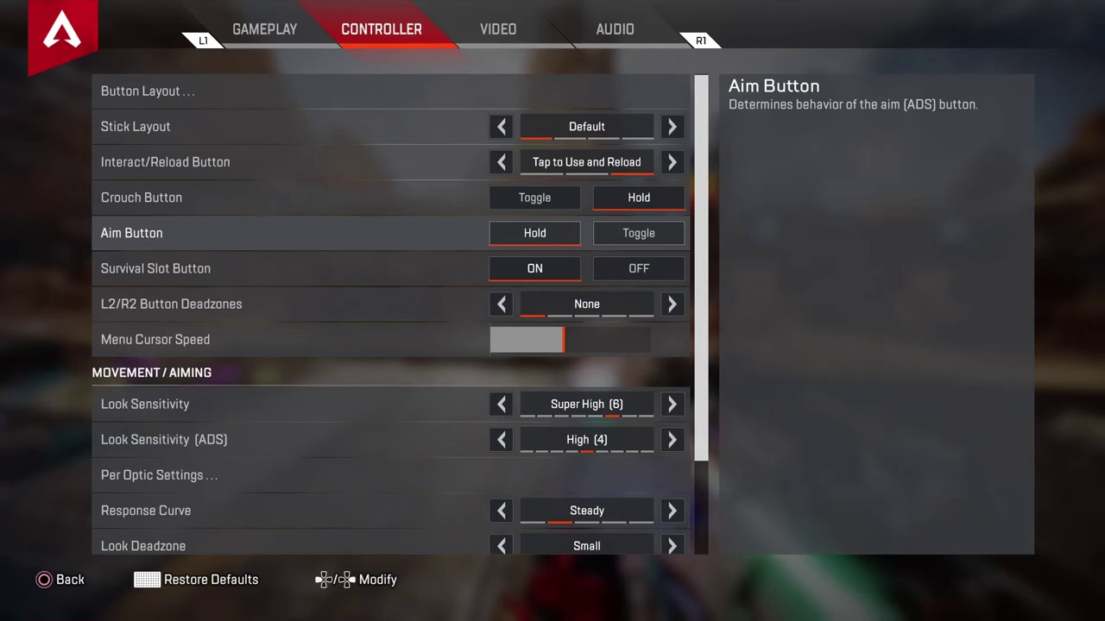
key(Up)
key(Down)
key(Down)
key(Up)
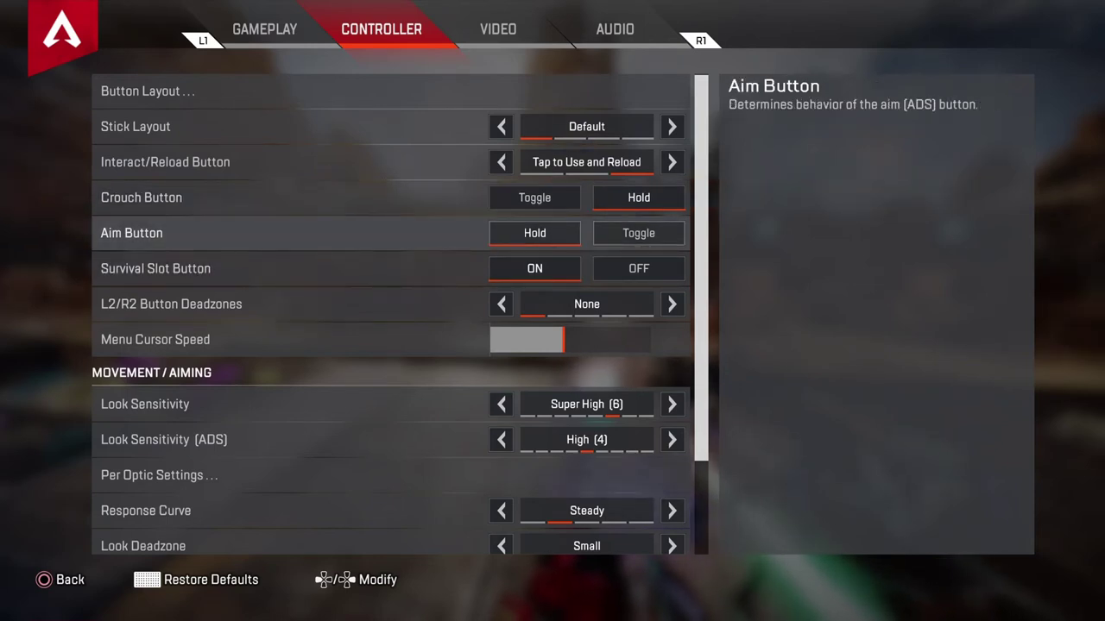
key(Up)
key(Down)
key(Down)
key(Up)
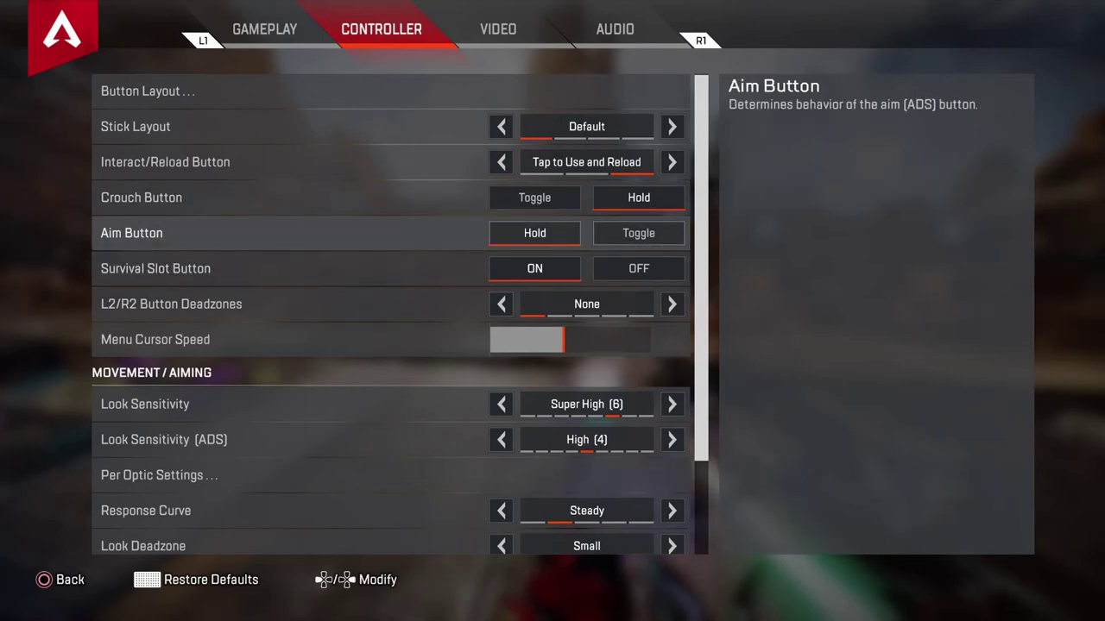
Move focus down past Menu Cursor Speed to L2/R2 Button Deadzones.
key(Down)
key(Down)
key(Up)
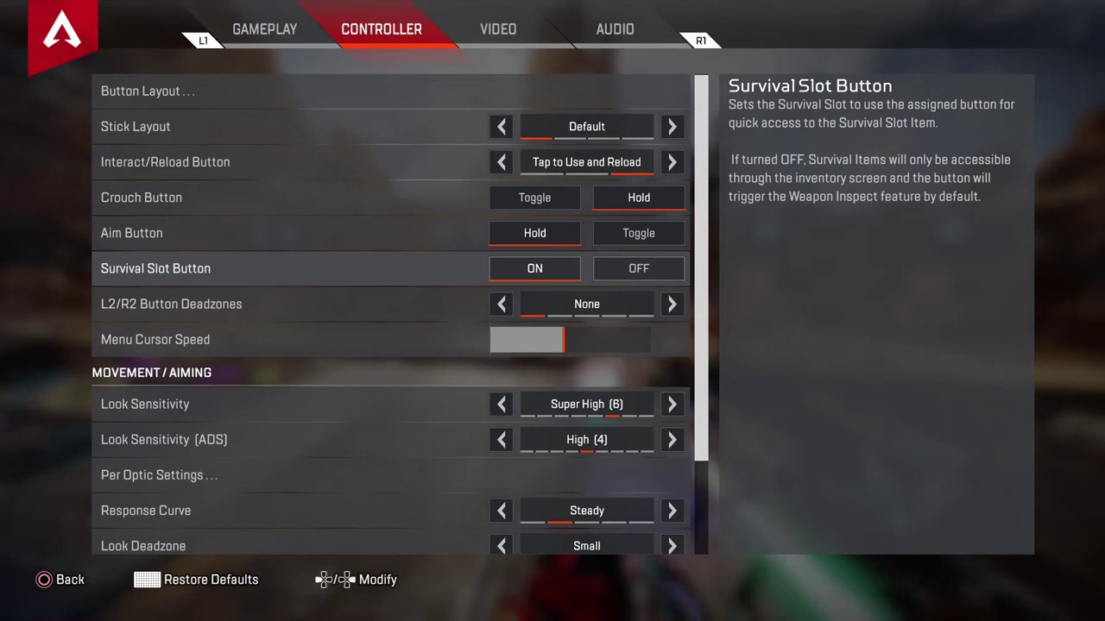
key(Up)
key(Up)
key(Down)
key(Down)
key(Down)
key(Down)
key(Up)
key(Up)
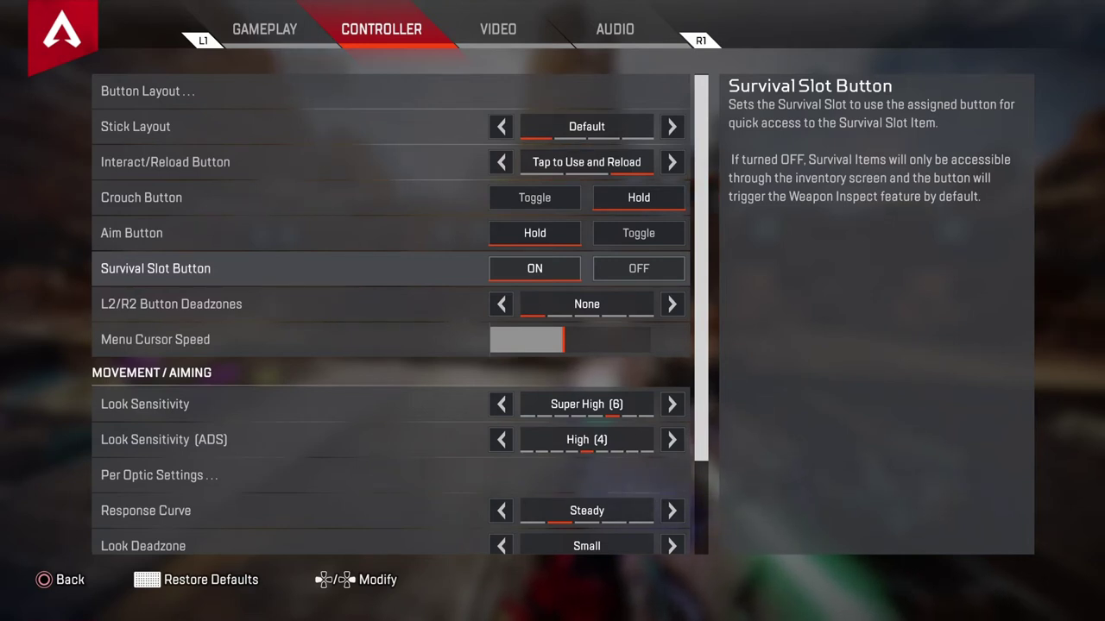
click(132, 233)
click(155, 339)
click(171, 303)
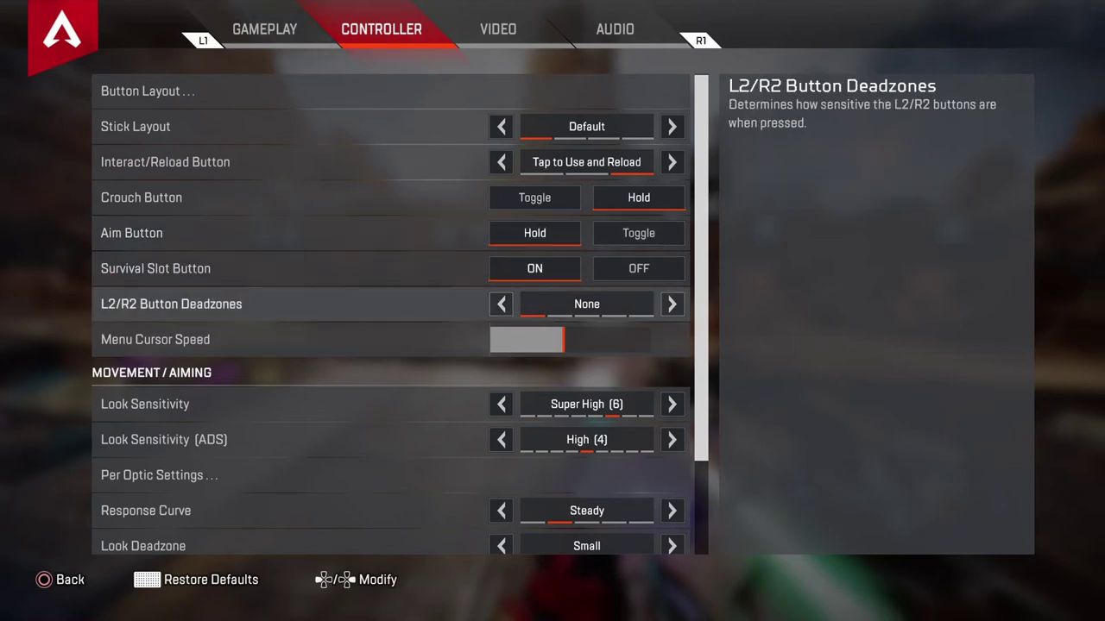
Try L2/R2 Button Deadzones at Default, Moderate and Max, settle on None, and exit to the range.
key(Right)
key(Left)
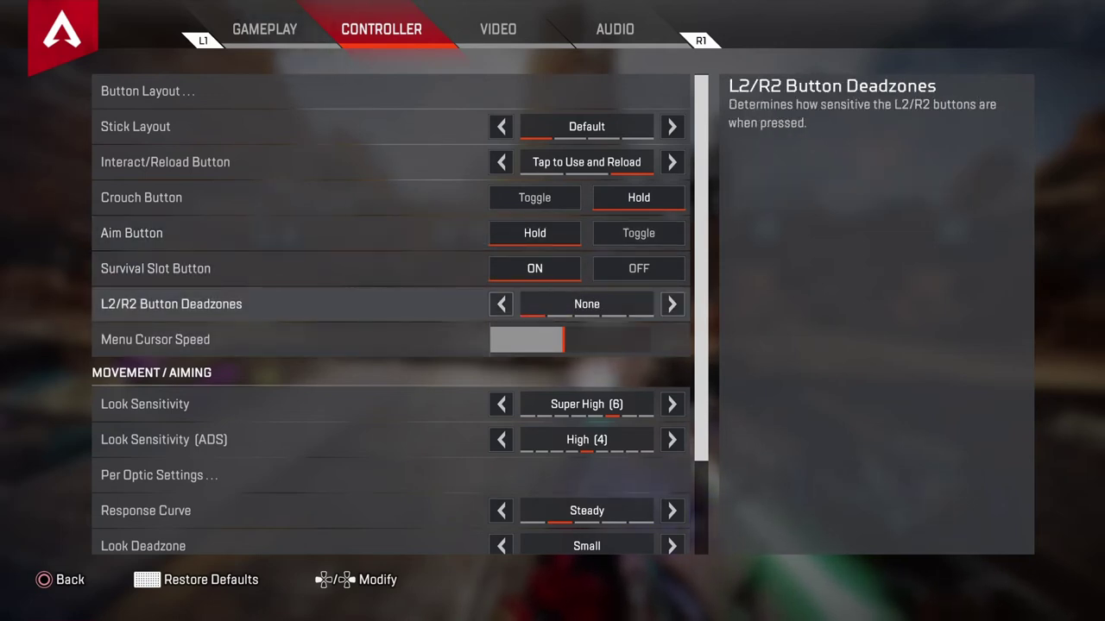
key(Right)
key(Right)
key(Right)
key(Left)
key(Left)
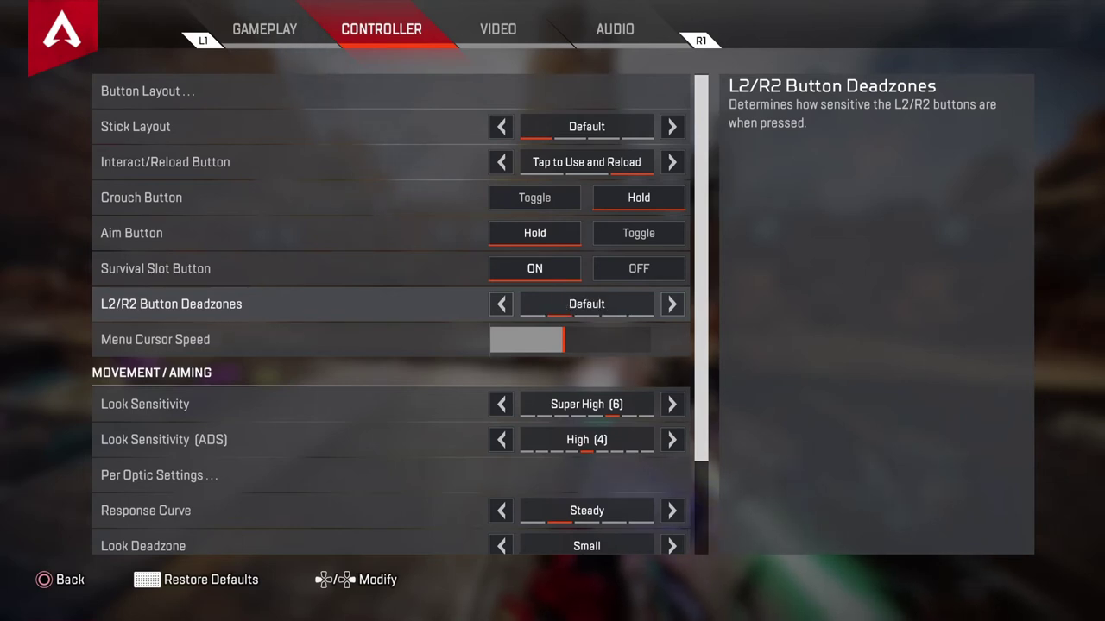
key(Left)
key(Right)
key(Right)
key(Right)
key(Left)
key(Left)
key(Left)
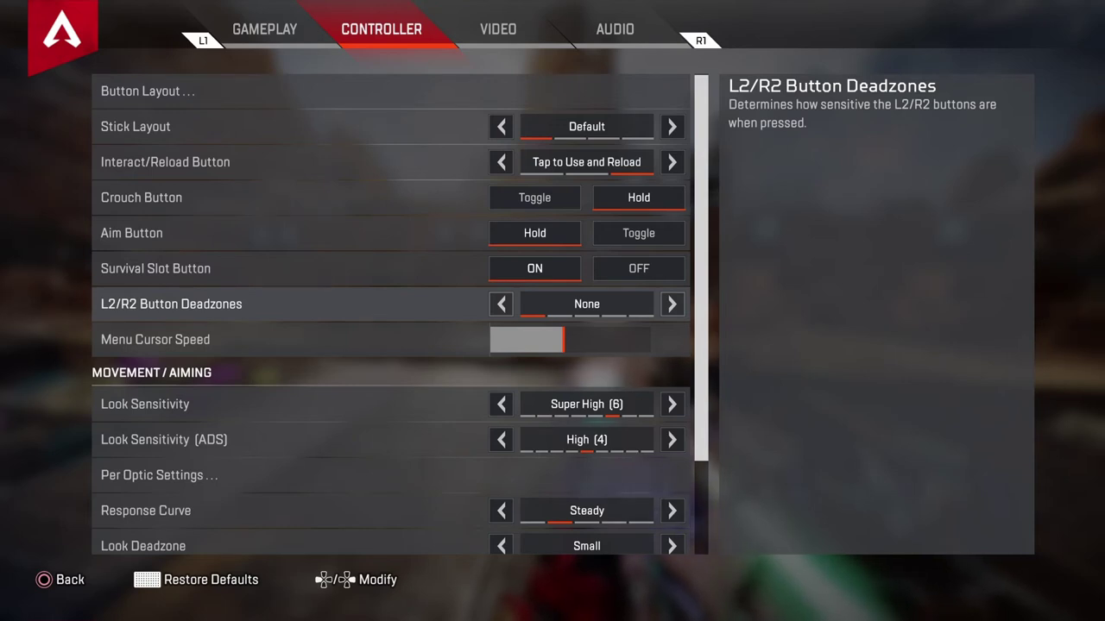
key(Escape)
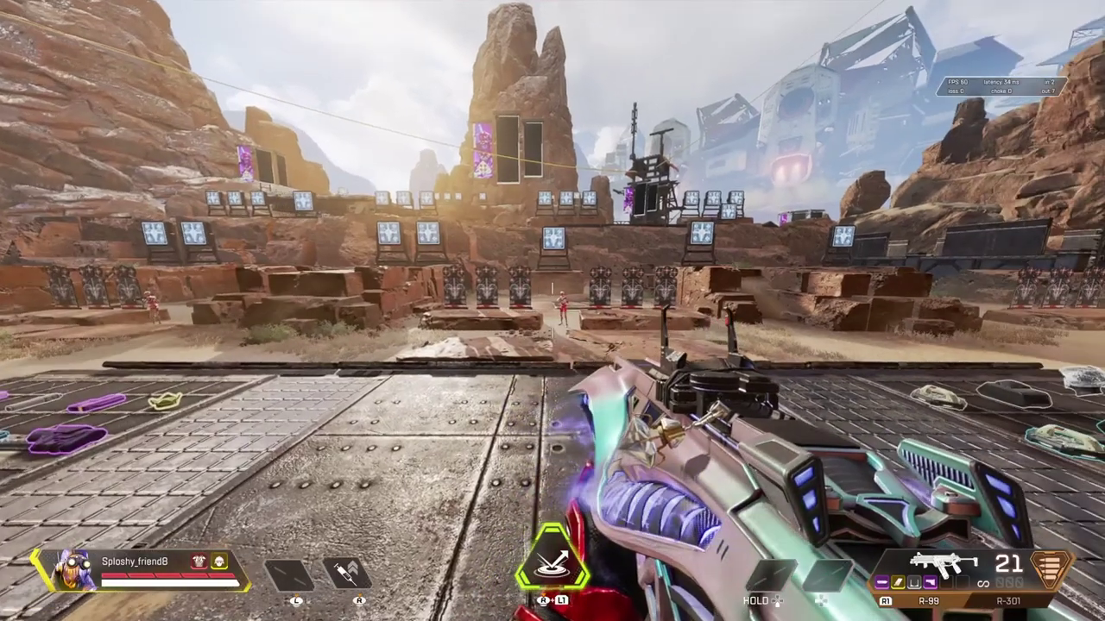
Test-fire at the range dummy, raise the L2/R2 trigger deadzone, and fire again to compare.
click(553, 310)
click(553, 311)
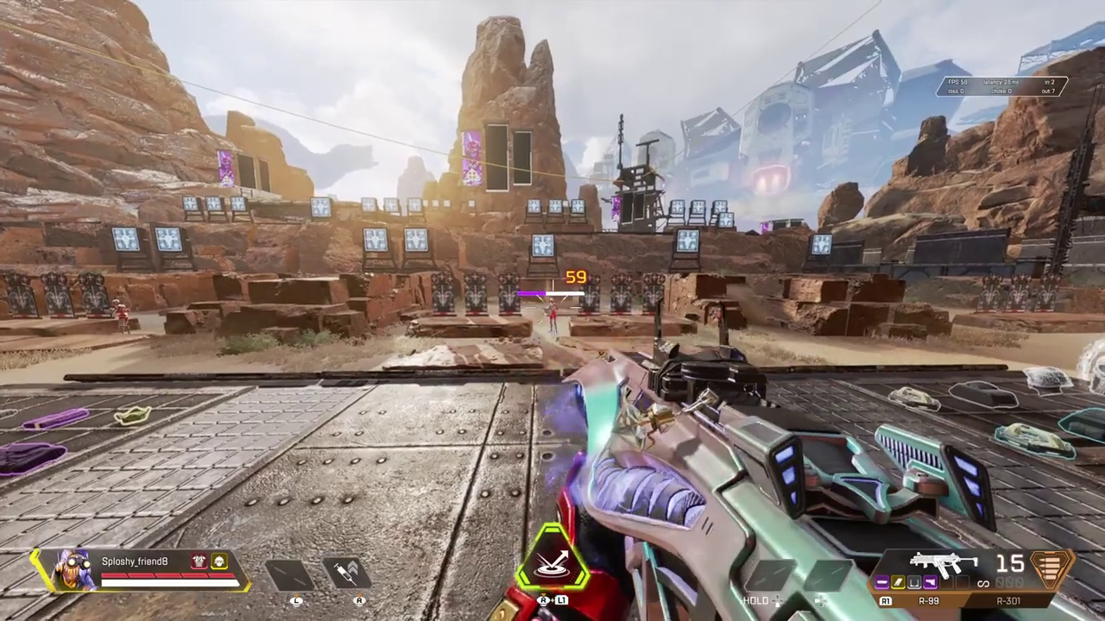
click(552, 311)
key(Escape)
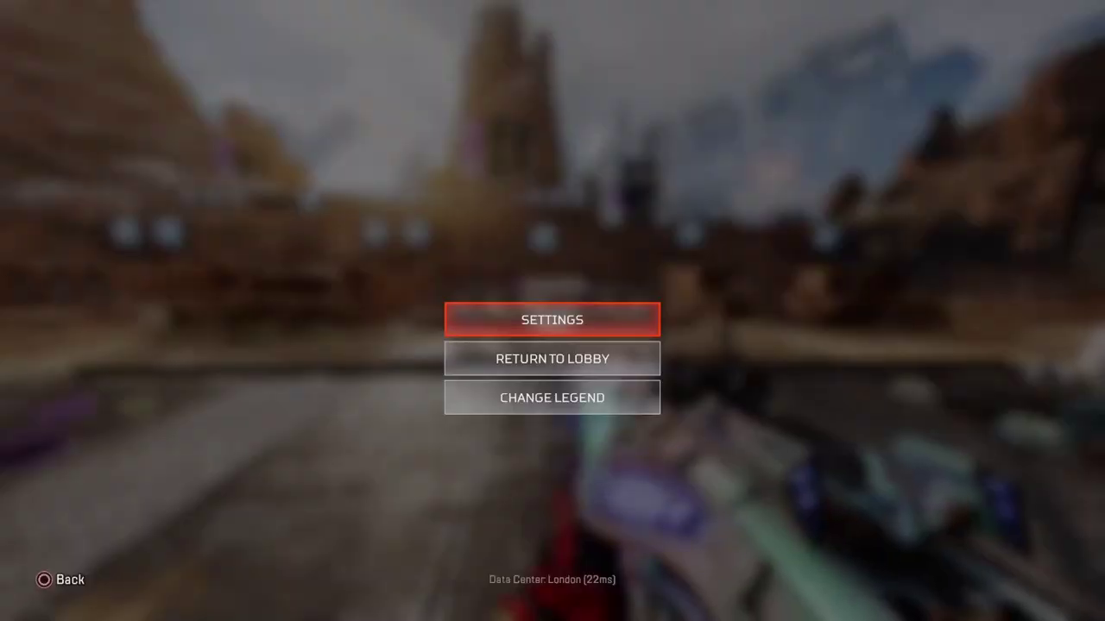
key(Return)
key(Right)
key(Right)
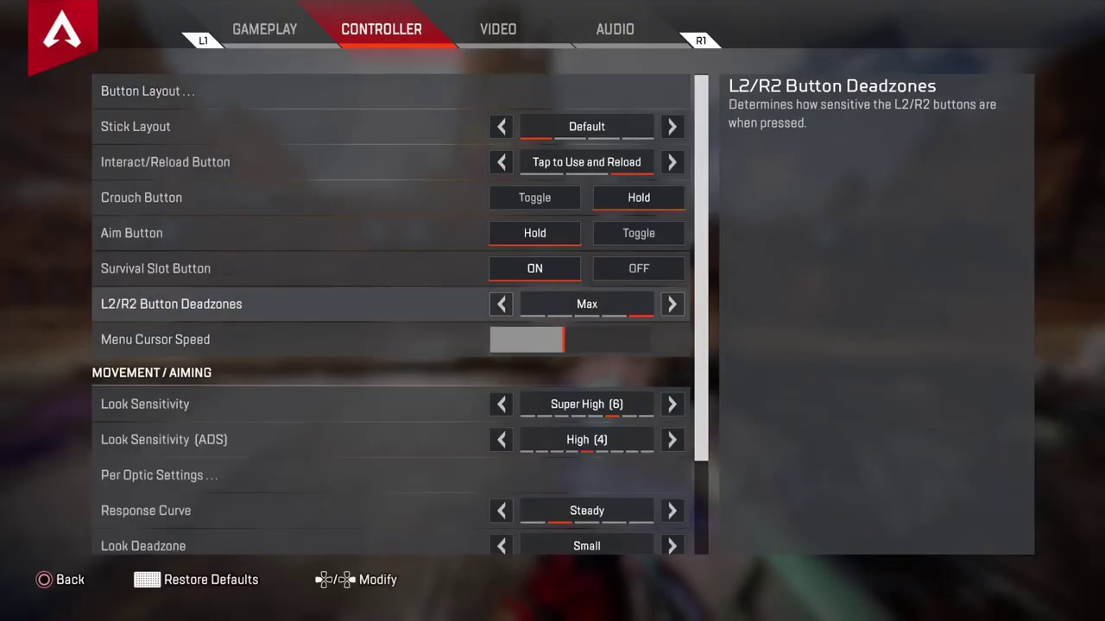
key(Escape)
key(Escape)
click(553, 310)
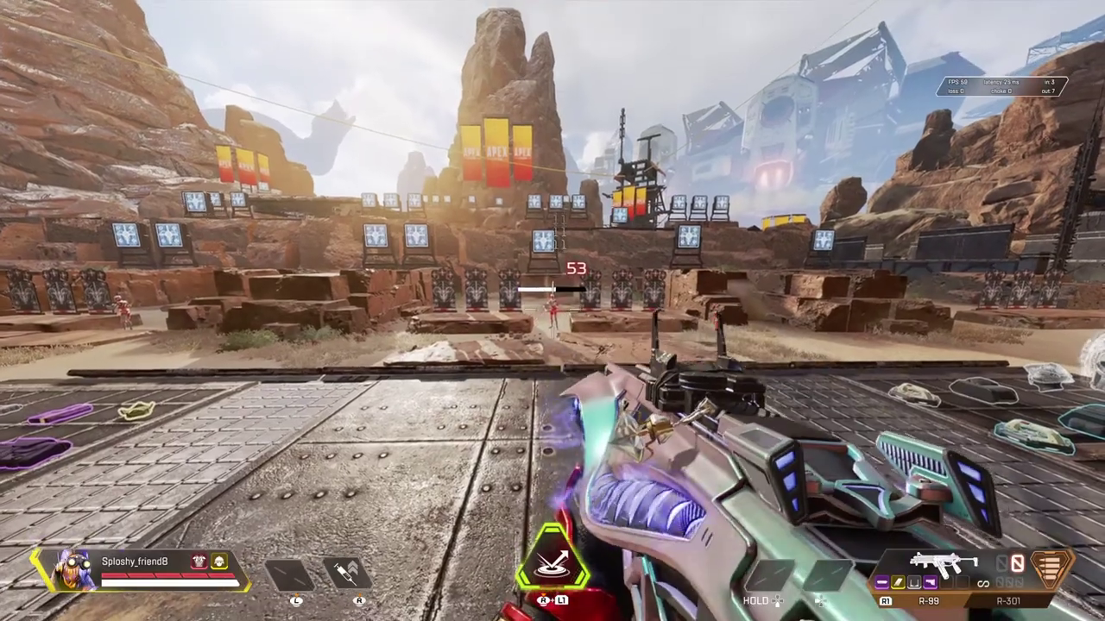
Lower L2/R2 Button Deadzones from Max through High and Default down to None.
key(Escape)
key(Return)
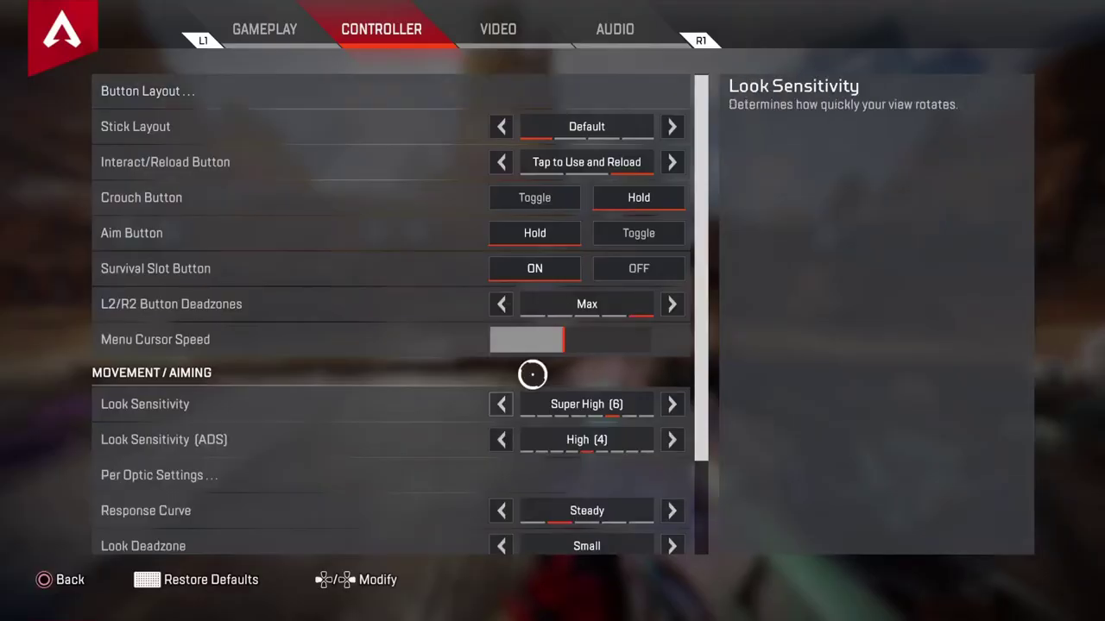
key(Left)
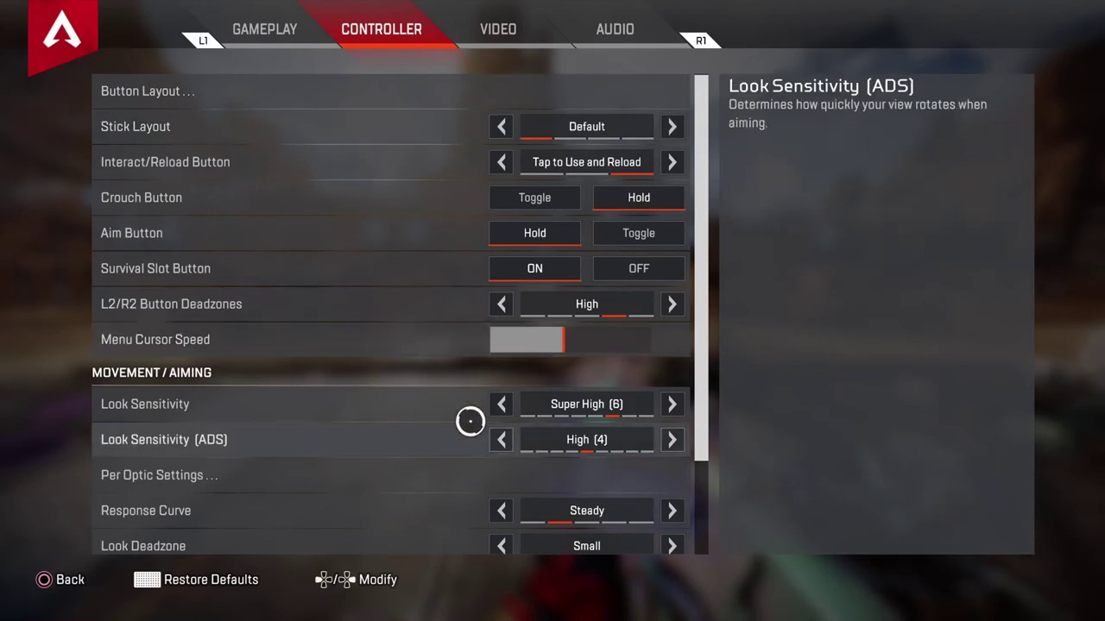
key(Left)
key(Left)
key(Left)
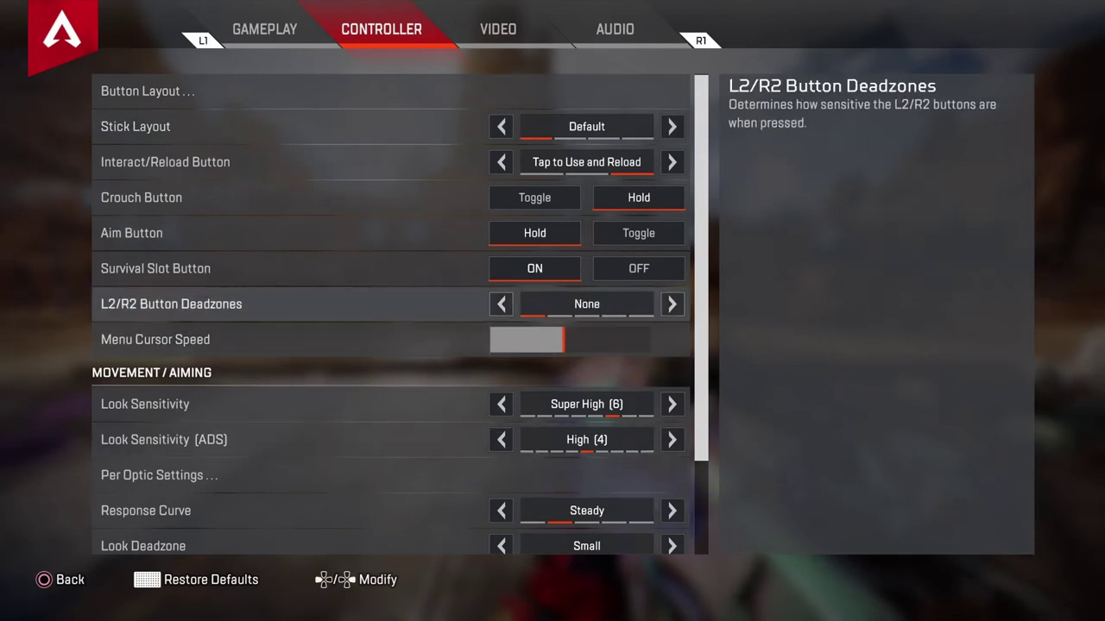
key(Down)
key(Down)
key(Up)
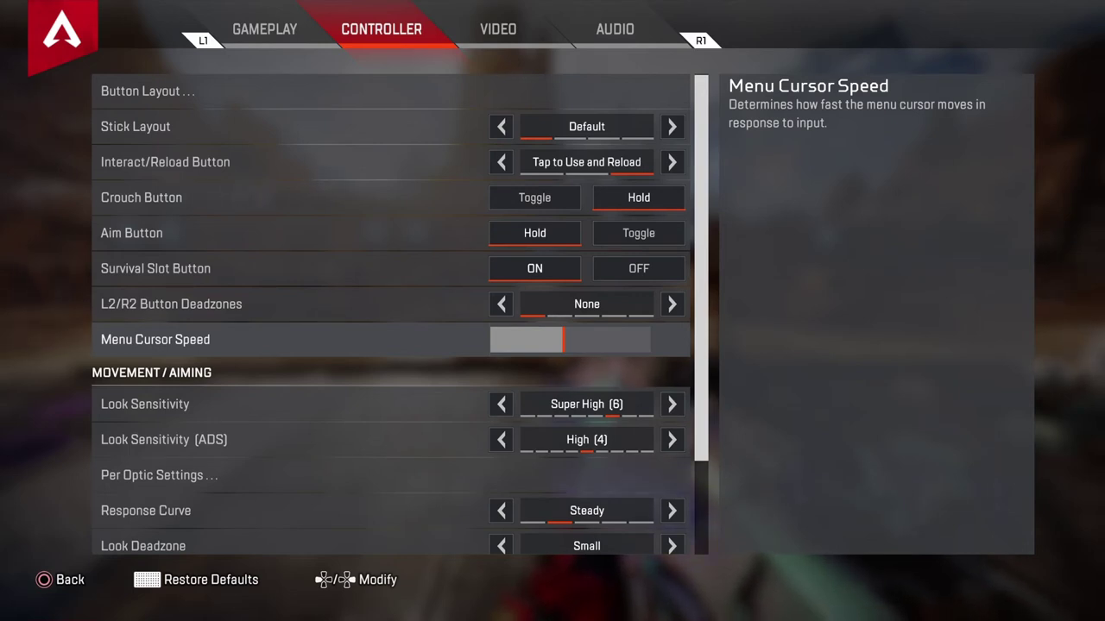
key(Left)
key(Left)
key(Left)
key(Left)
key(Left)
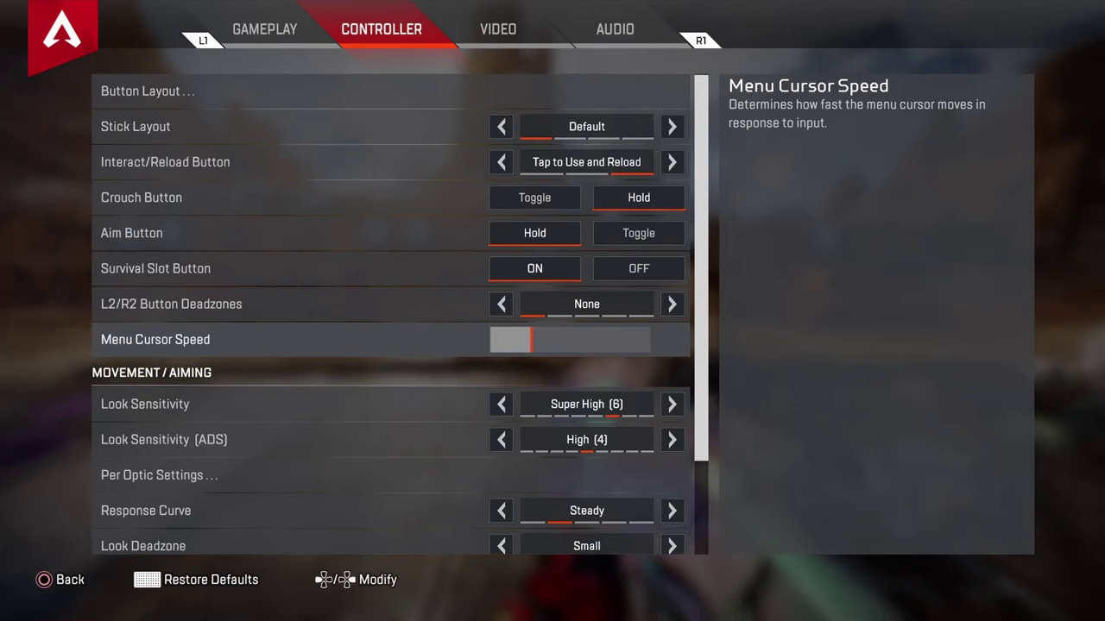
key(Right)
key(Right)
key(Right)
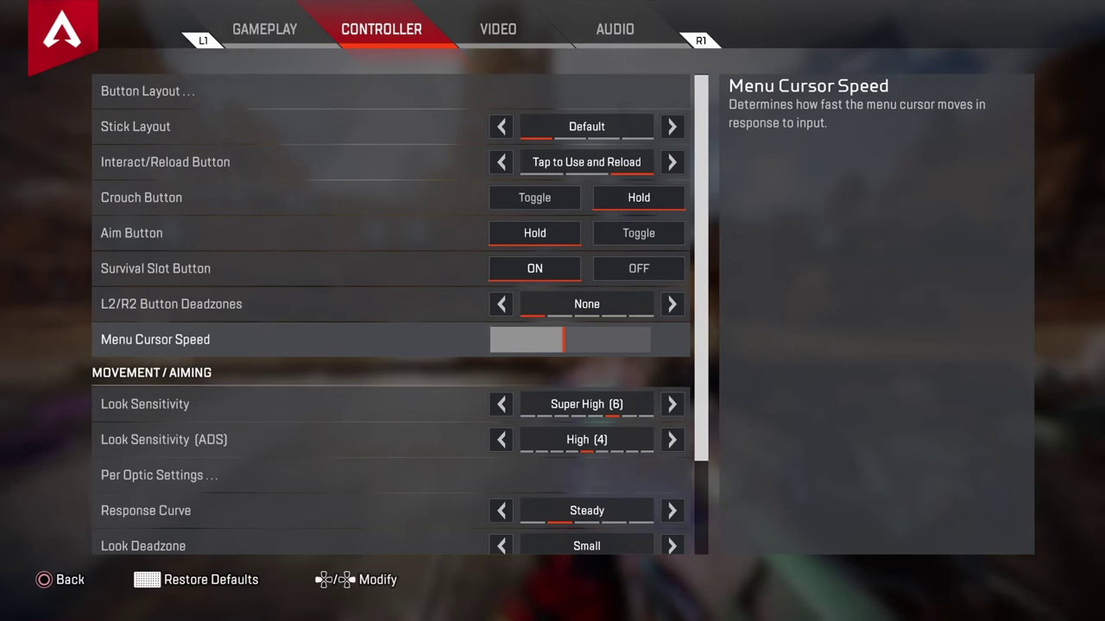
key(Down)
key(Down)
key(Up)
key(Up)
key(Up)
key(Up)
key(Down)
key(Down)
key(Down)
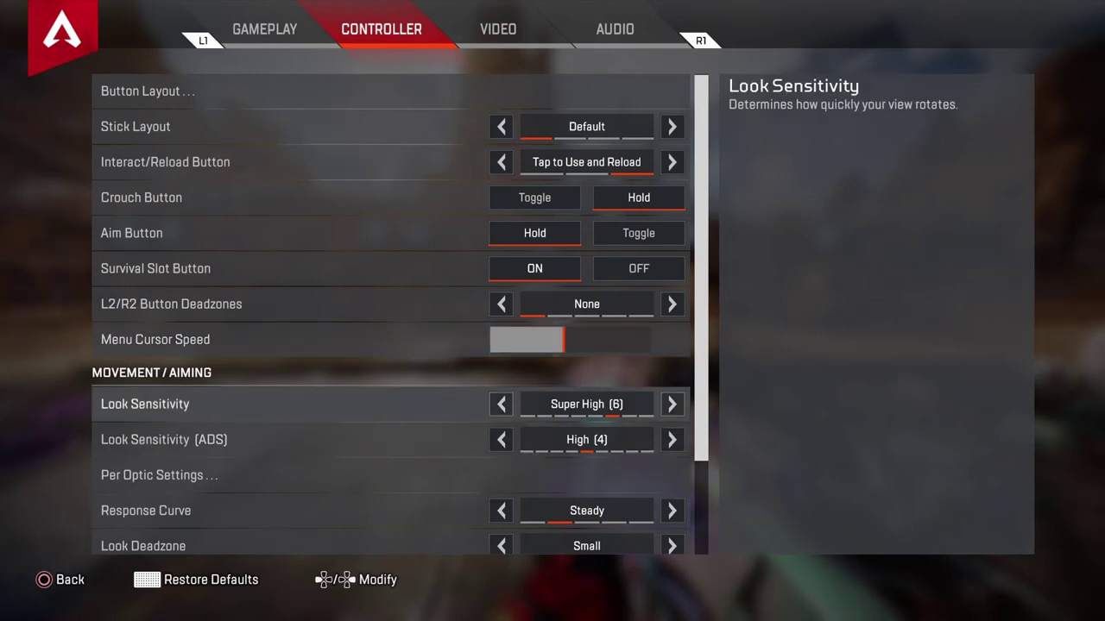
Try Look Sensitivity at Ultra High (7) and Very High (5), then restore Super High (6).
key(Up)
key(Down)
key(Down)
key(Up)
key(Down)
key(Down)
key(Down)
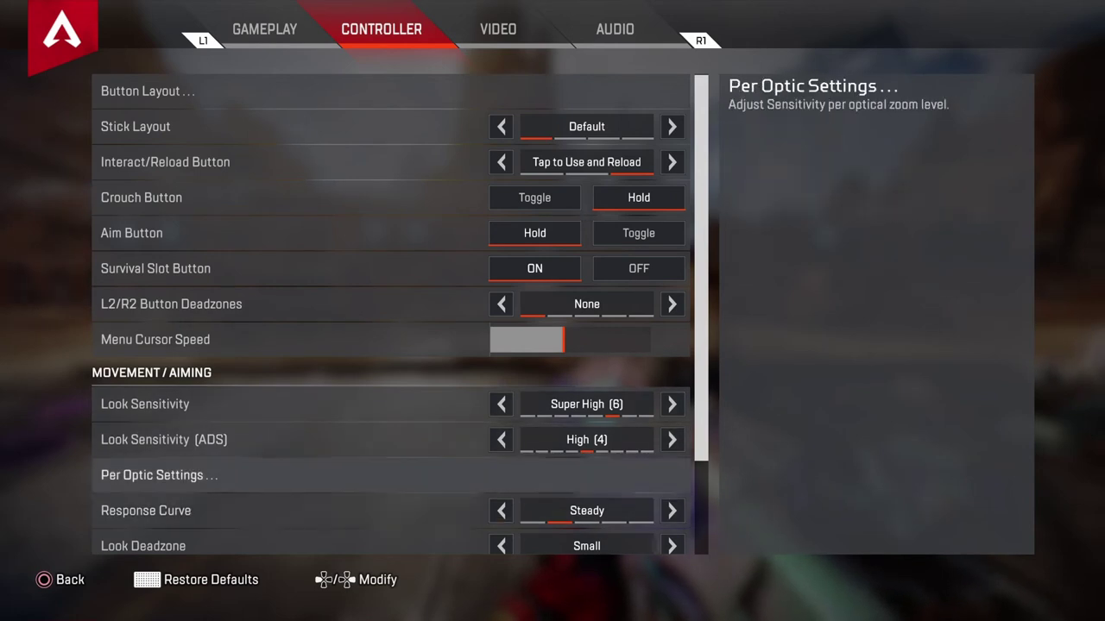
key(Up)
key(Up)
key(Up)
key(Right)
key(Left)
key(Left)
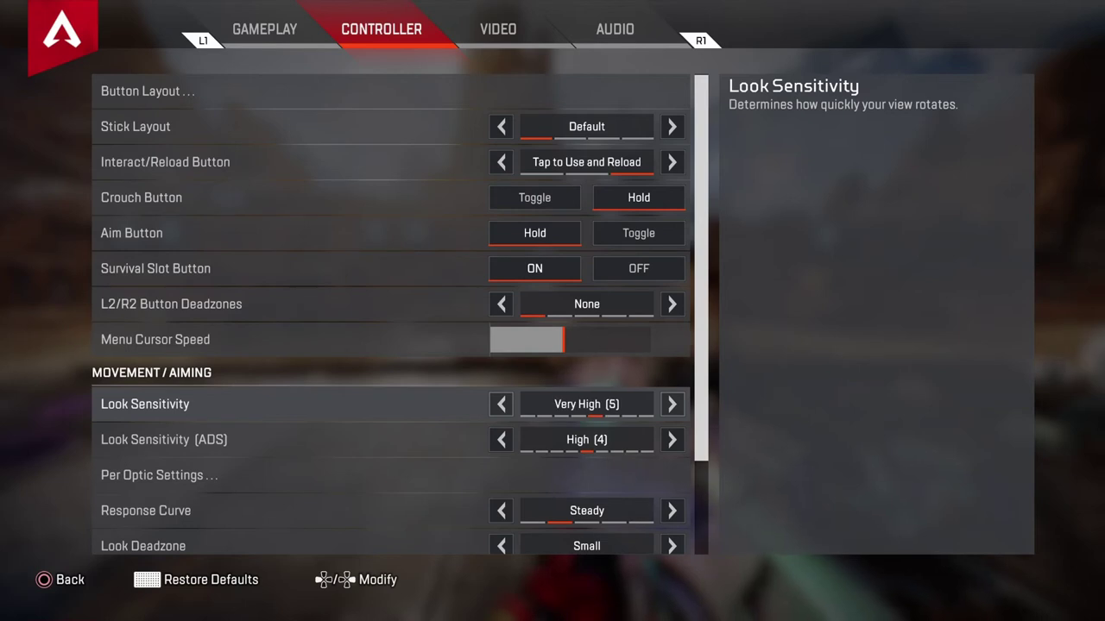
key(Right)
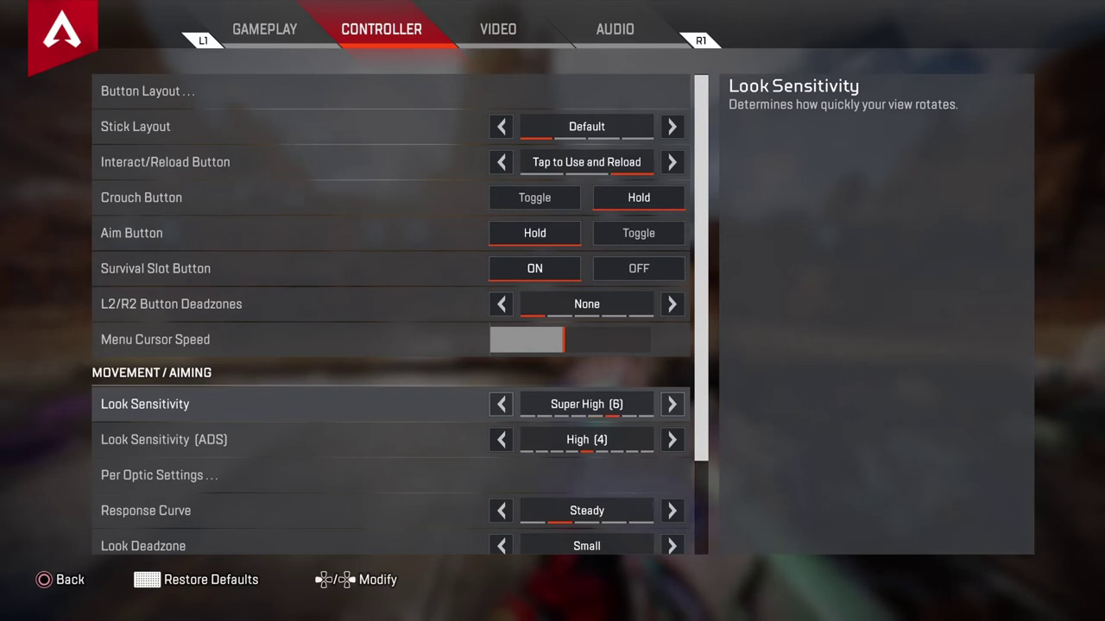
Open the Per Optic Settings for ADS sensitivity.
key(Down)
key(Down)
key(Up)
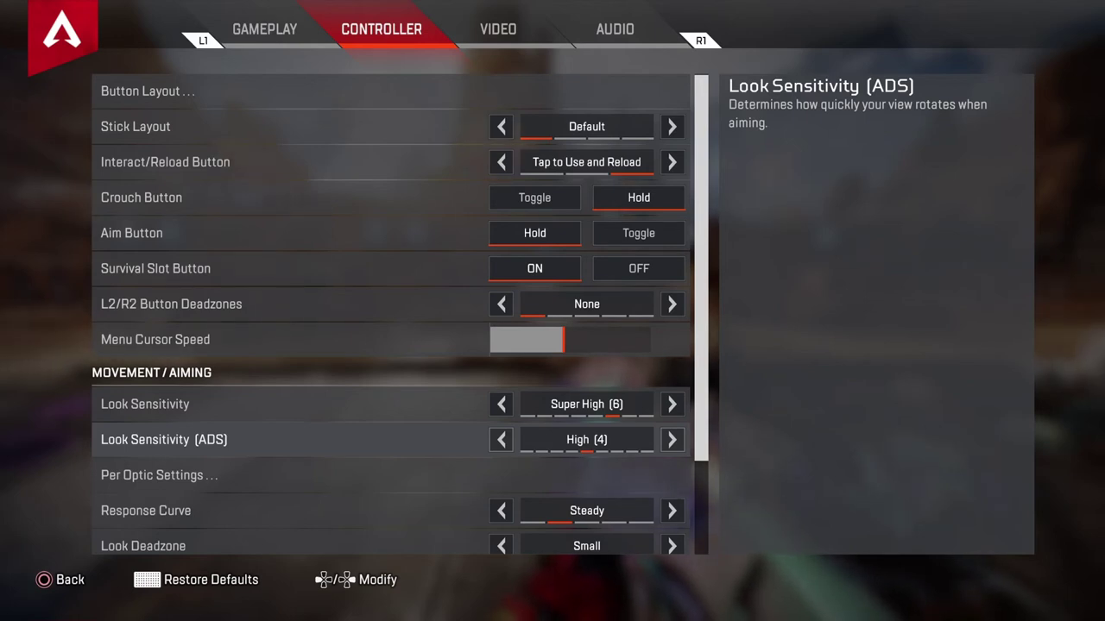
key(Down)
key(Down)
key(Up)
key(Return)
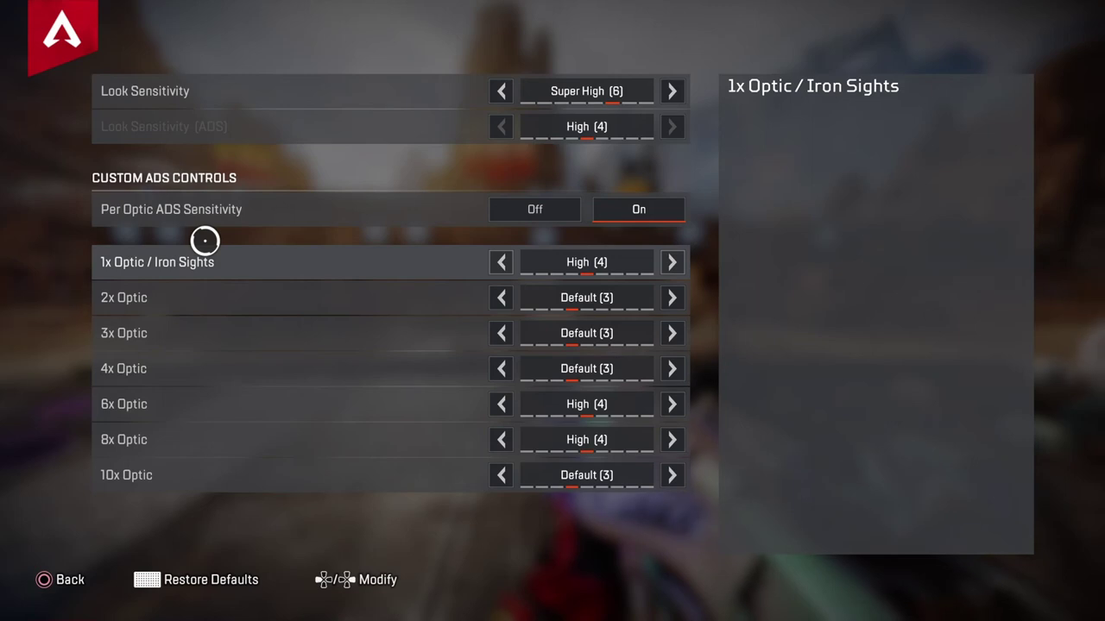
Leave the per-optic settings and try the Classic response curve before restoring Steady.
key(Escape)
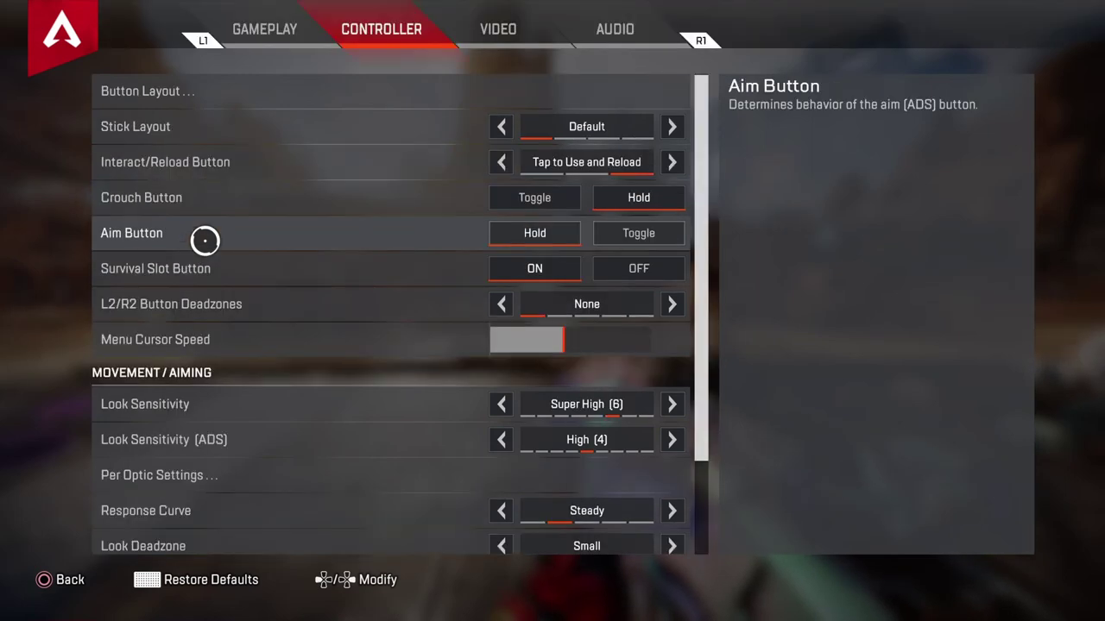
key(Down)
key(Down)
key(Down)
key(Down)
key(Down)
key(Down)
key(Down)
key(Down)
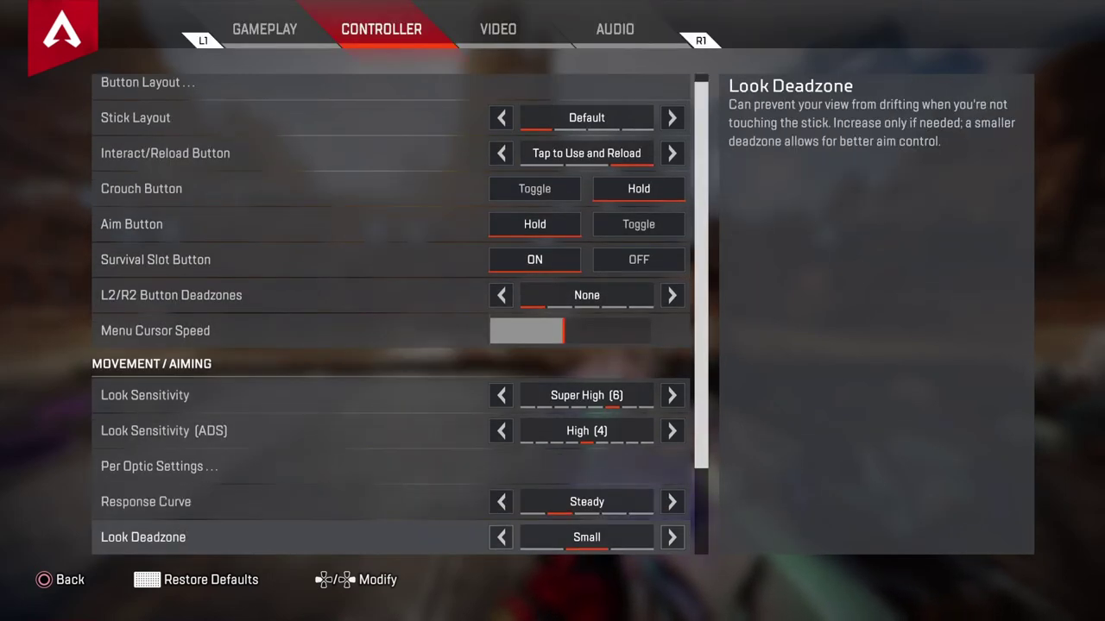
key(Up)
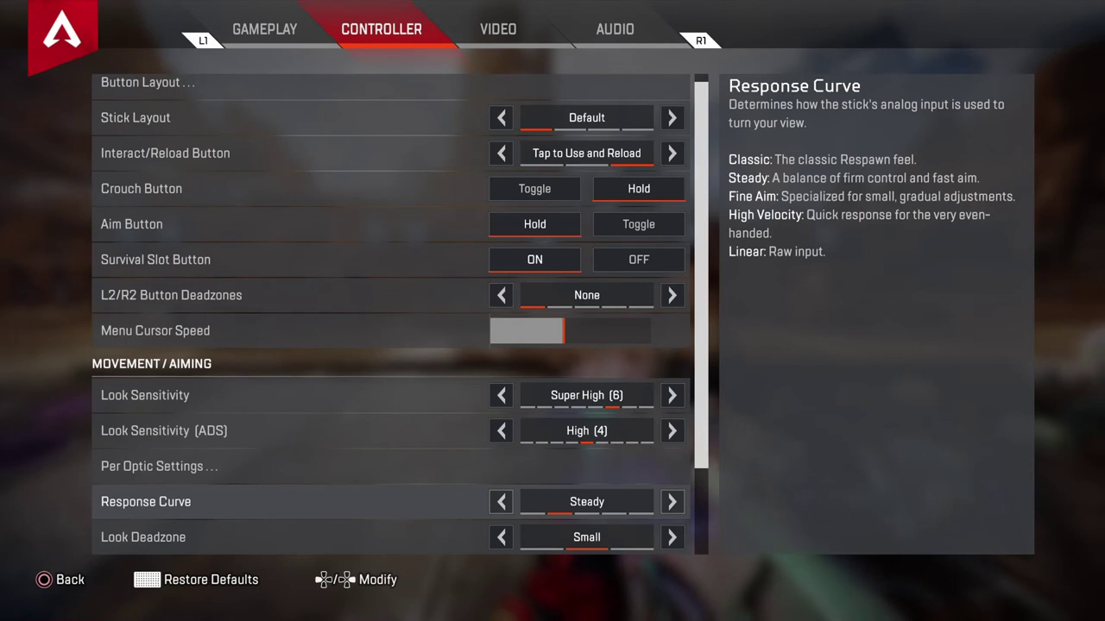
key(Left)
key(Right)
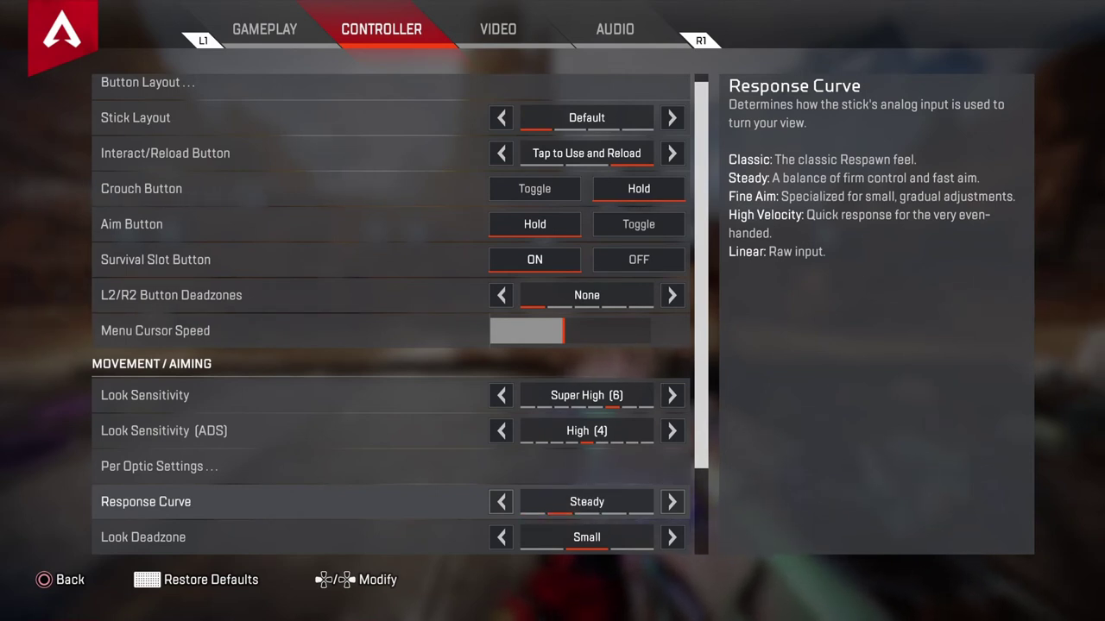
Try Look Deadzone at None and Large, then set it back to Small.
key(Down)
key(Down)
key(Up)
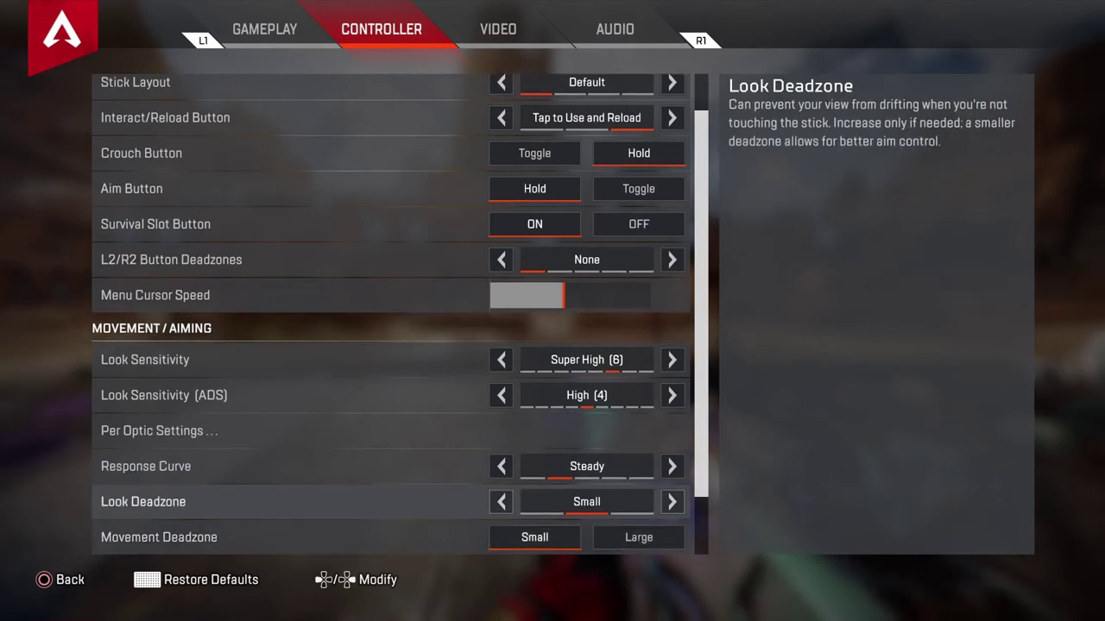
key(Left)
key(Right)
key(Left)
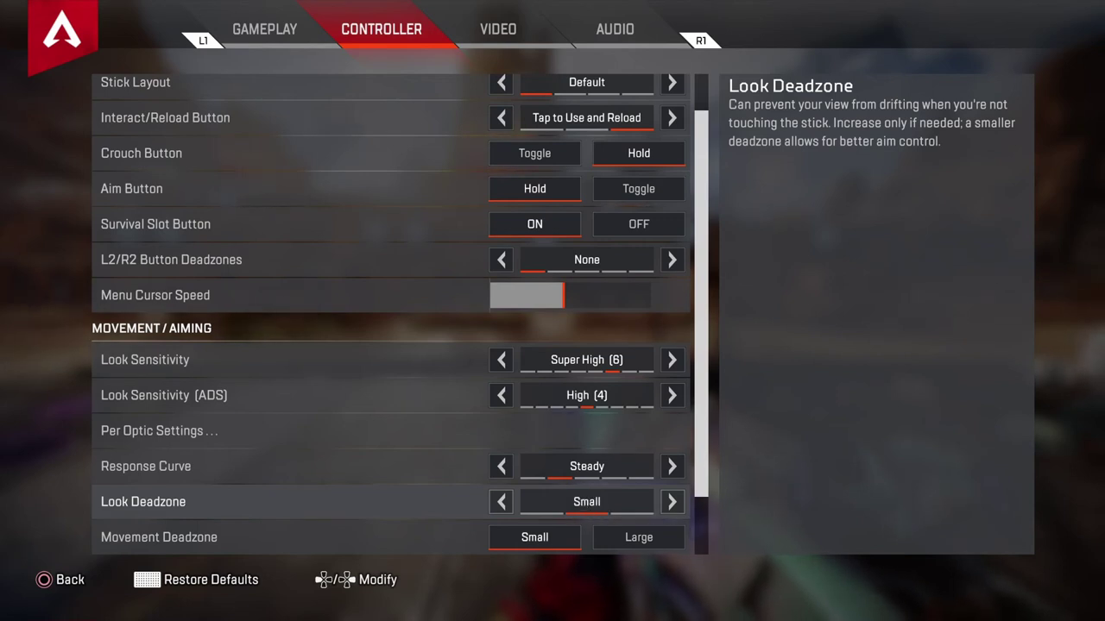
Move past Movement Deadzone (Small) to stop on Inverted Look, left Off.
key(Down)
key(Down)
key(Up)
key(Up)
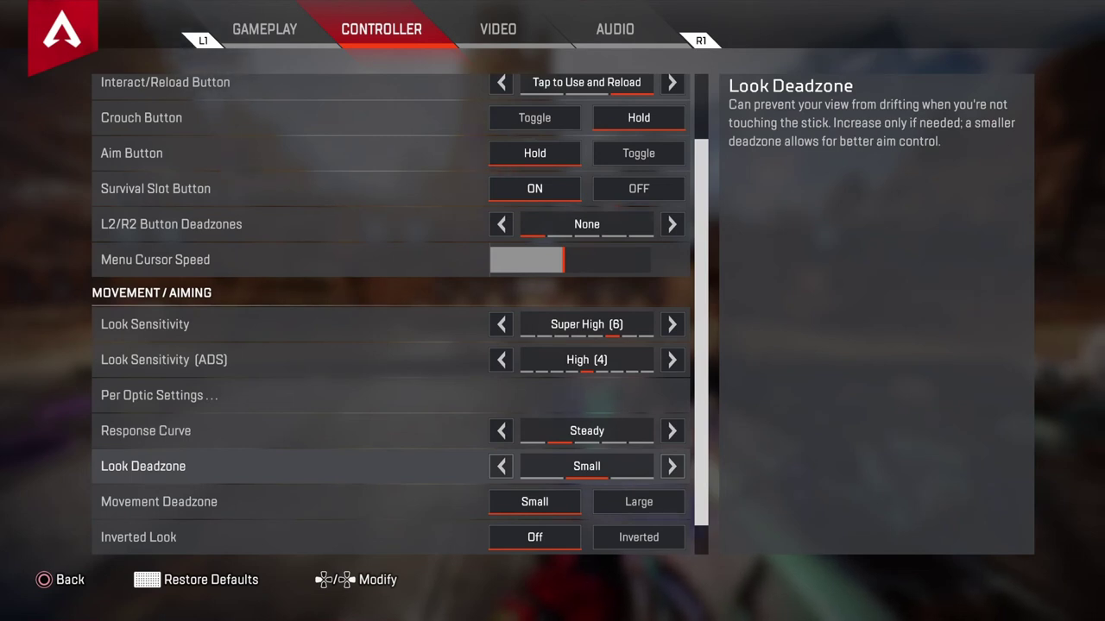
key(Down)
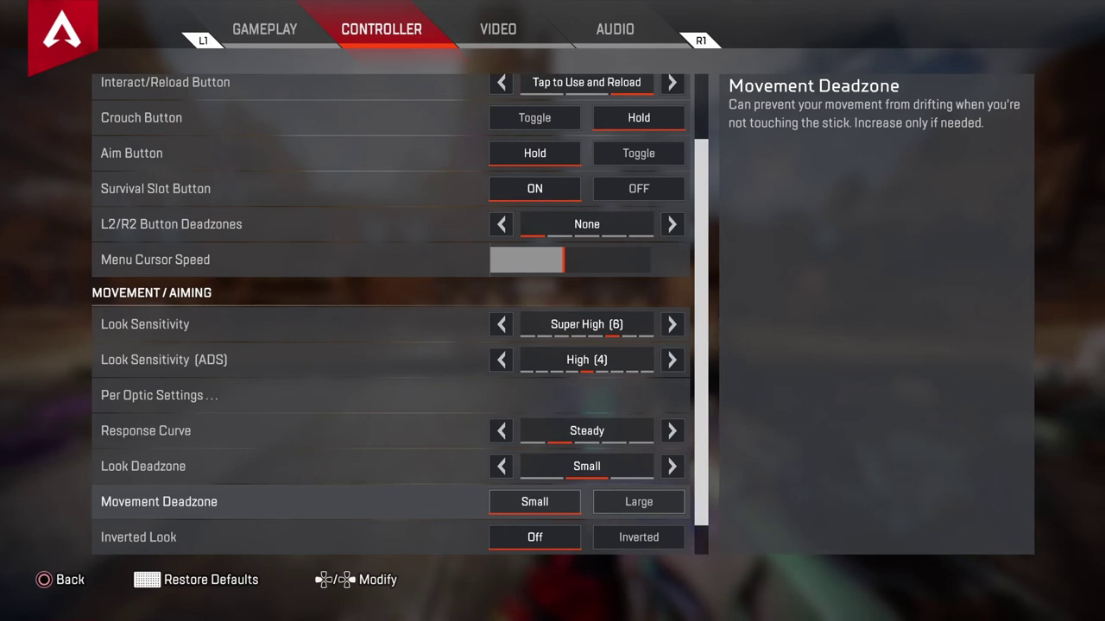
key(Down)
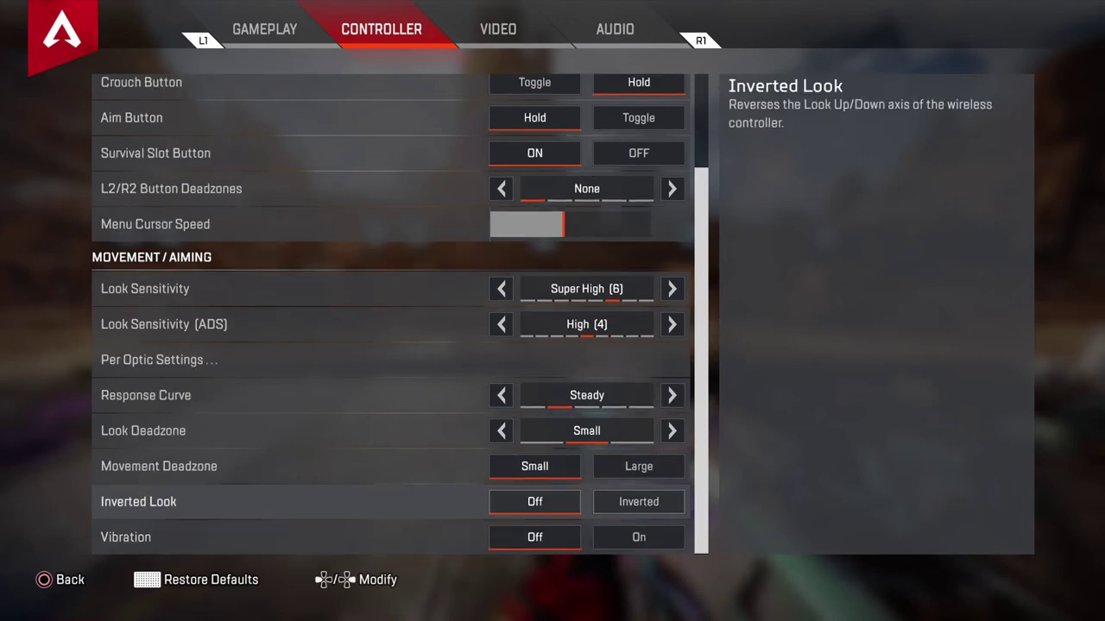